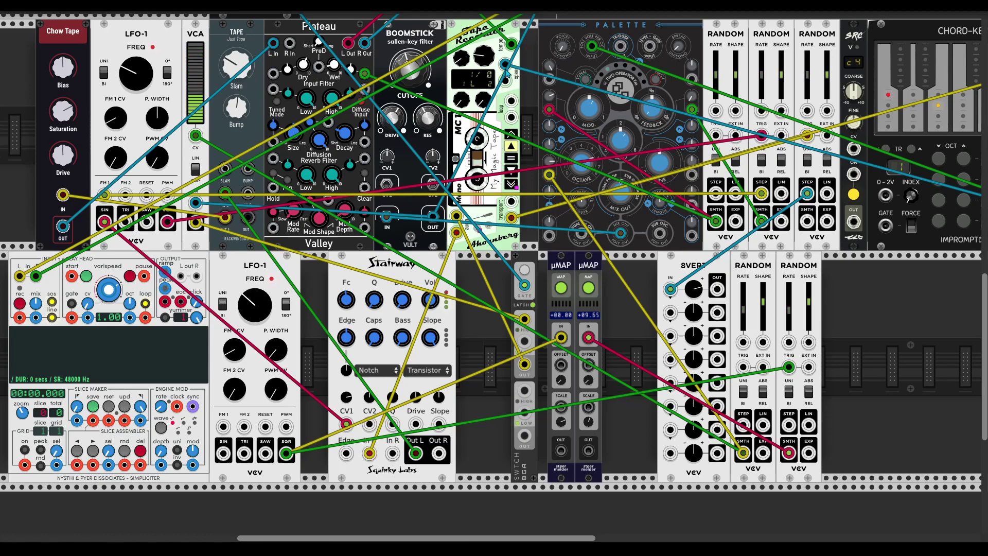
Open the Tape Recorder's context menu and dismiss it without changes
right_click(472, 41)
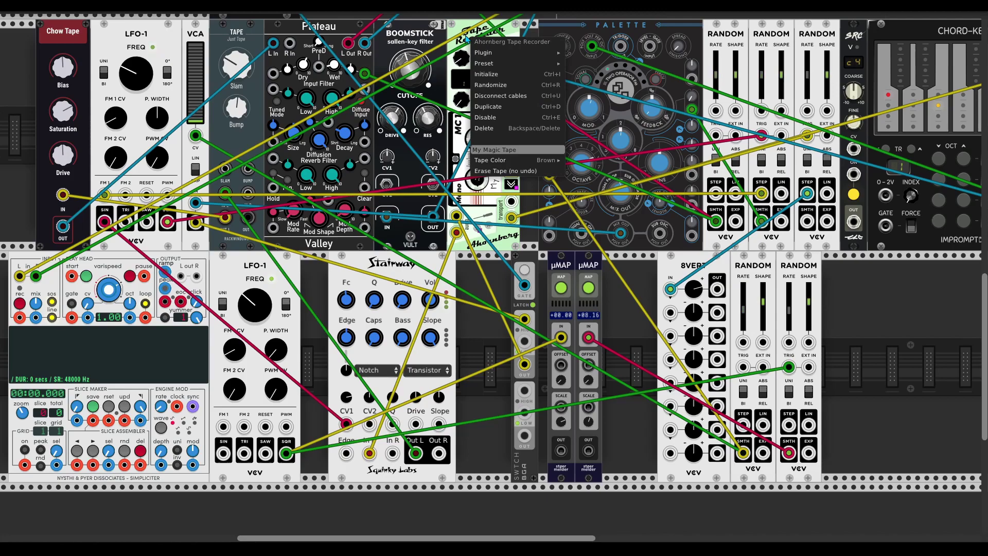
key(Return)
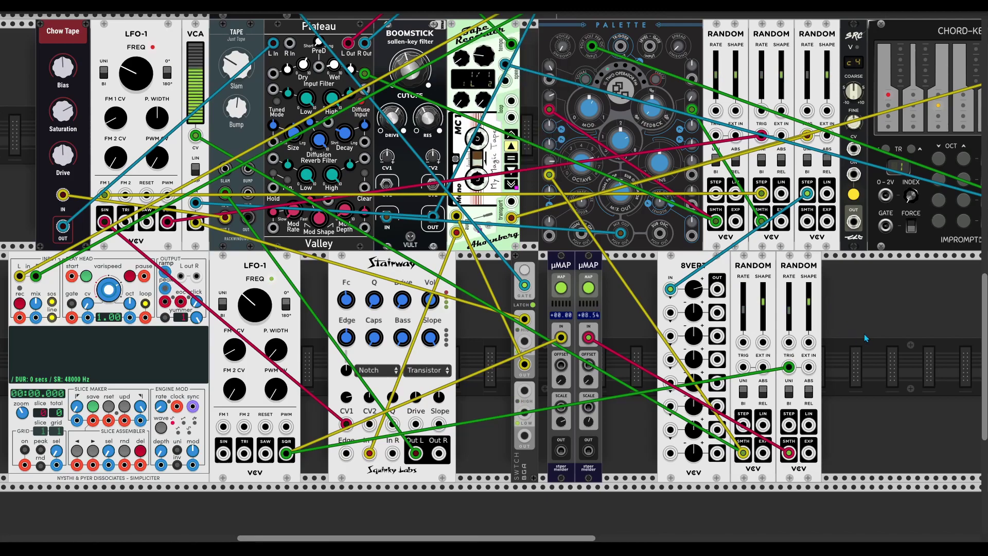
scroll(865, 338, up, 3)
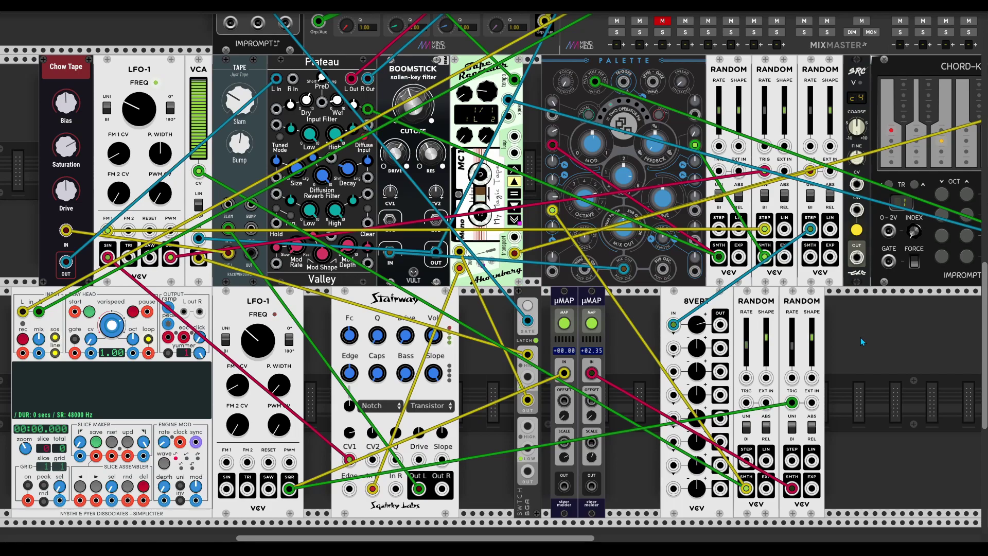
scroll(865, 341, up, 3)
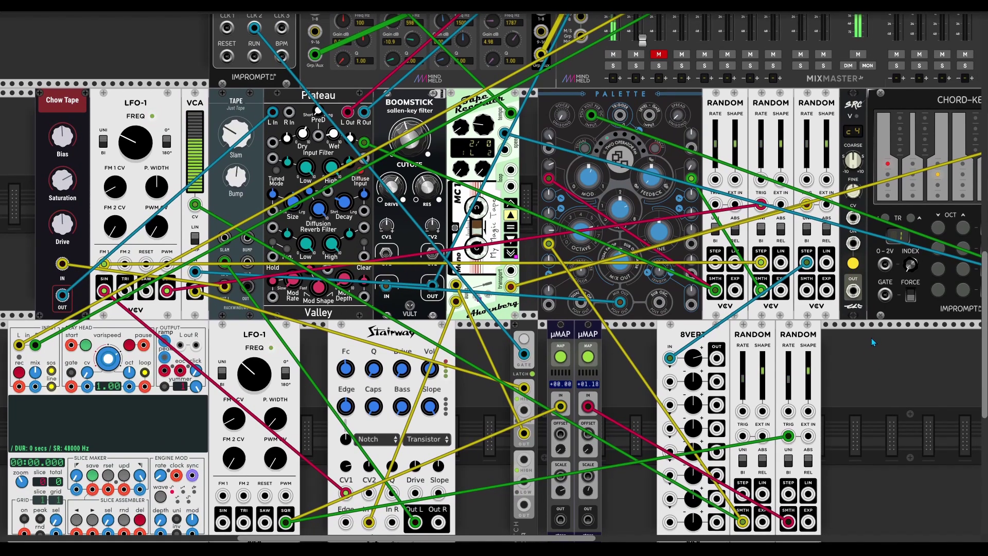
scroll(875, 360, down, 3)
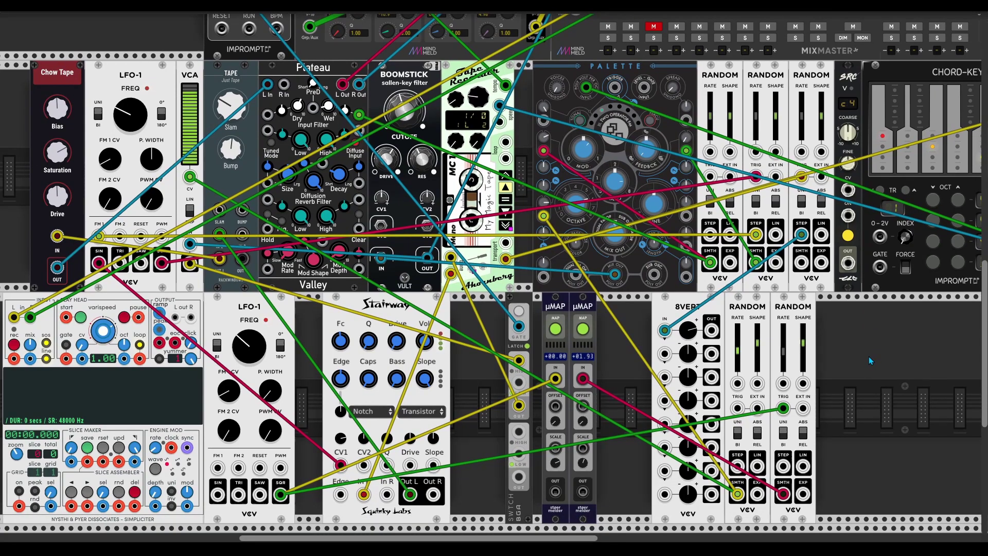
scroll(869, 356, up, 3)
scroll(875, 362, down, 1)
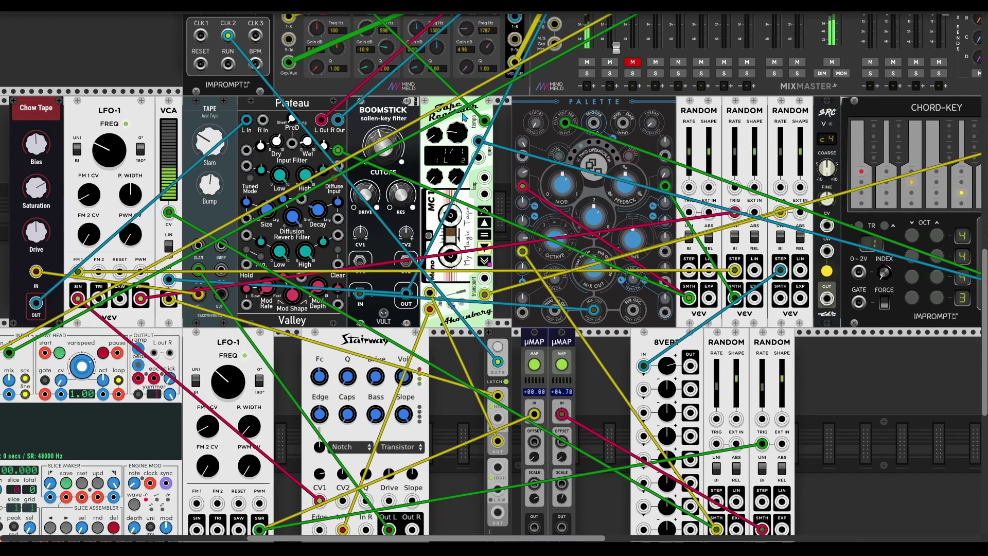
scroll(570, 97, up, 3)
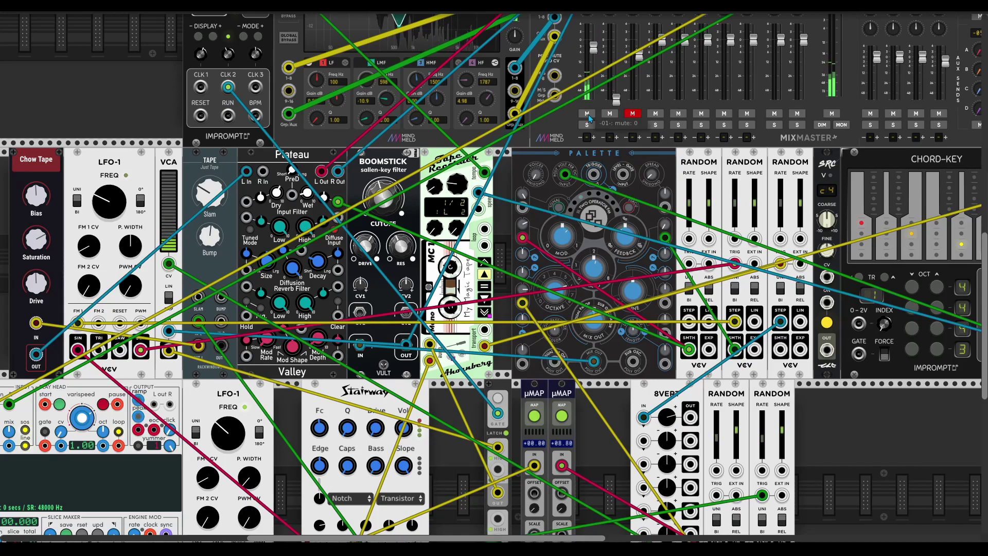
scroll(638, 283, down, 4)
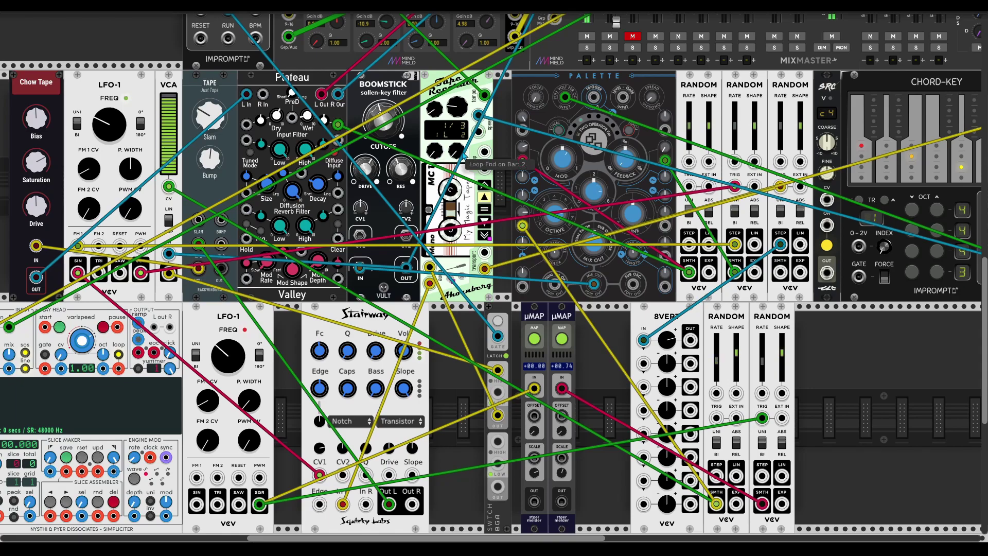
Move the Impromptu Clocked module beside the RANDOM modules and toggle its RUN off and on
mouse_move(462, 114)
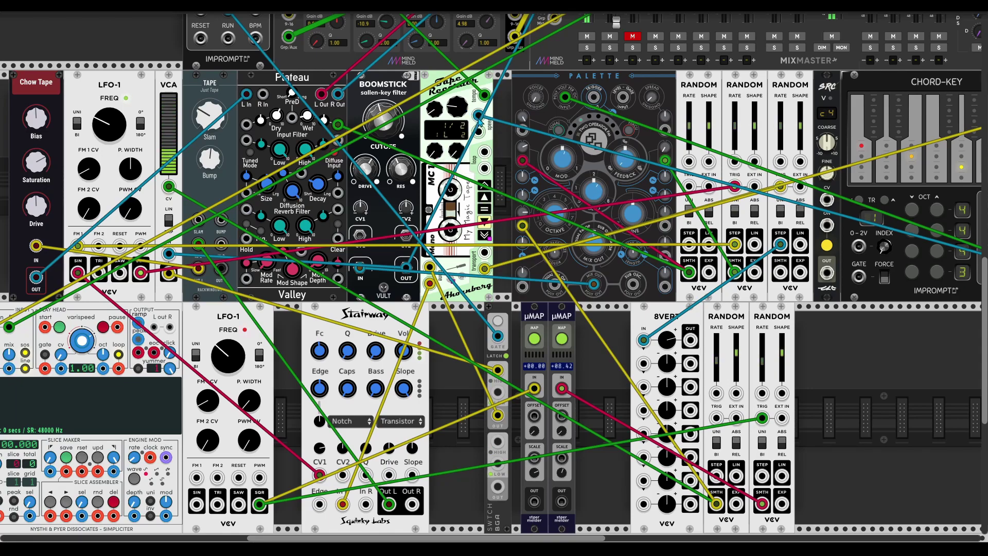
scroll(586, 276, right, 2)
scroll(585, 276, right, 3)
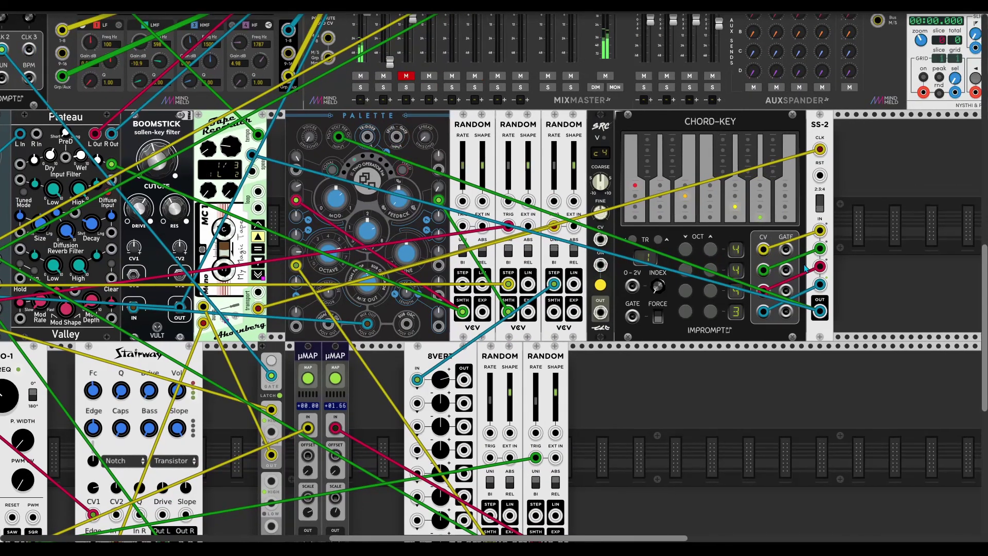
scroll(589, 373, left, 4)
scroll(588, 372, down, 1)
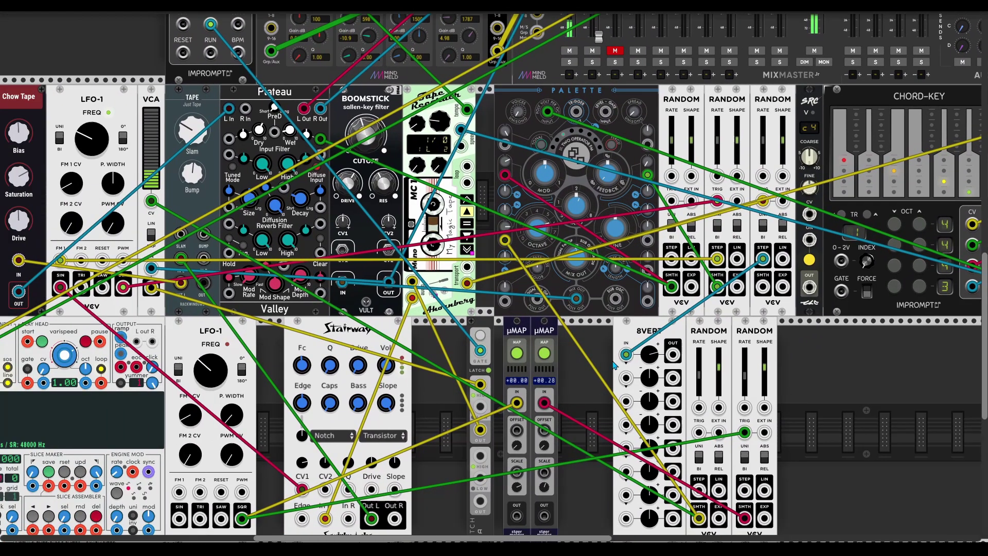
scroll(778, 390, left, 1)
scroll(777, 391, down, 1)
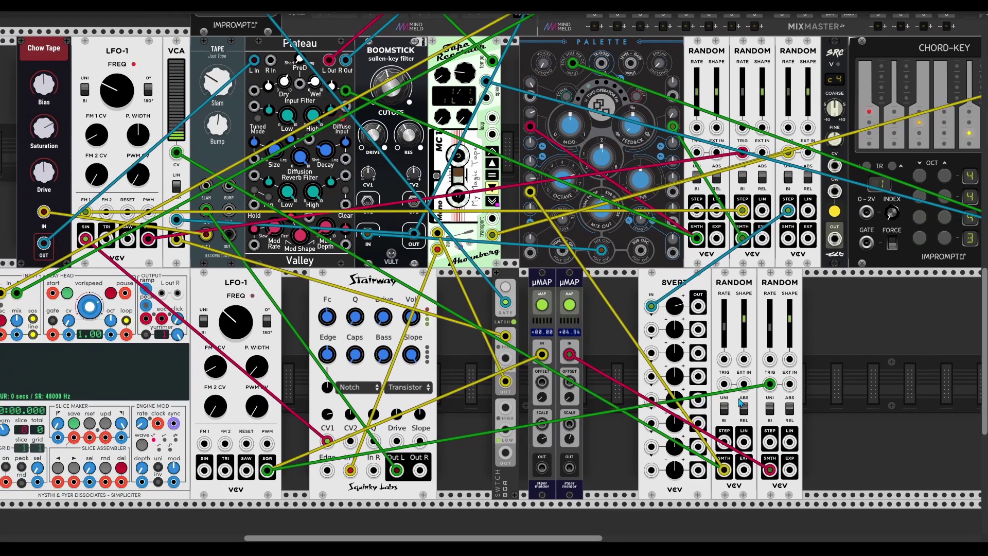
scroll(618, 341, left, 1)
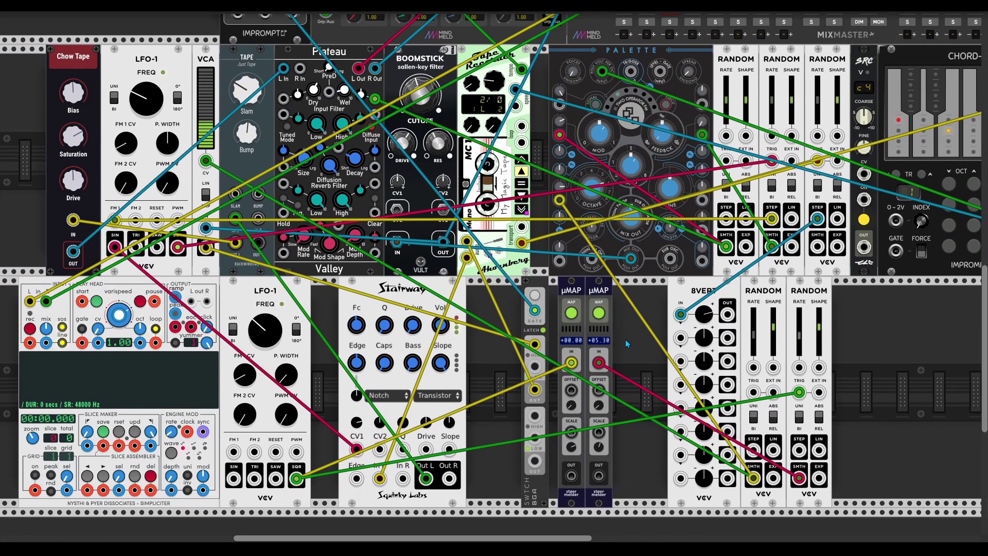
scroll(625, 339, up, 1)
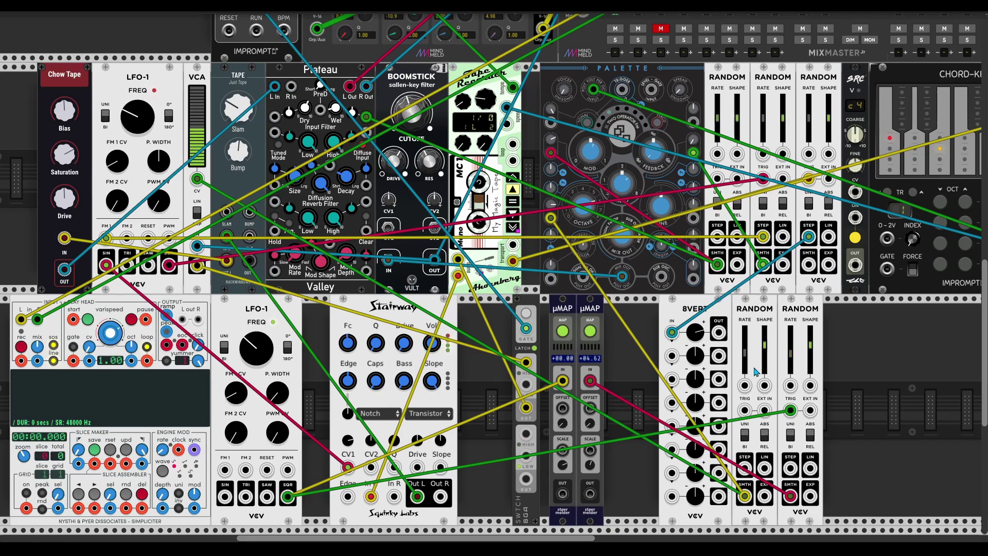
mouse_move(818, 379)
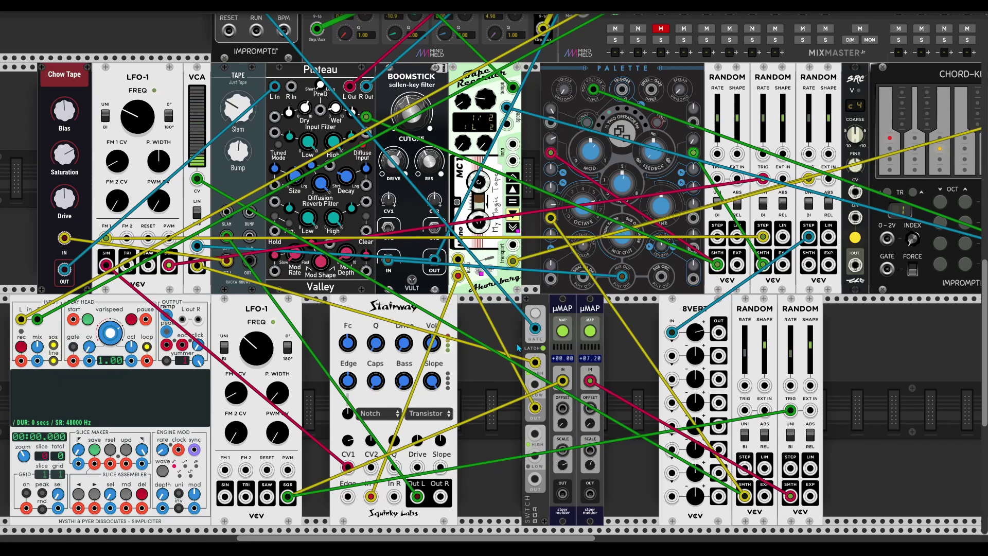
drag(260, 60, 793, 346)
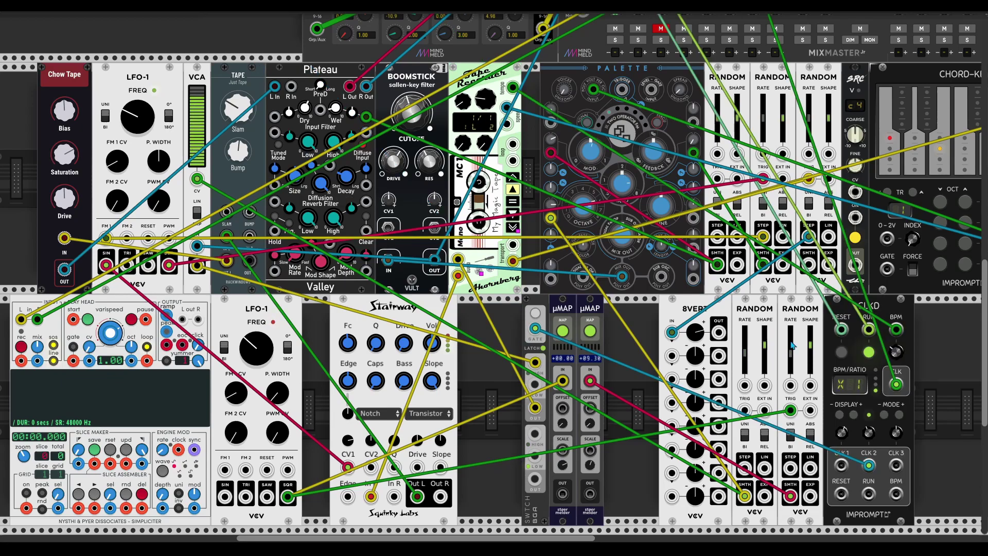
click(869, 352)
click(868, 352)
click(868, 352)
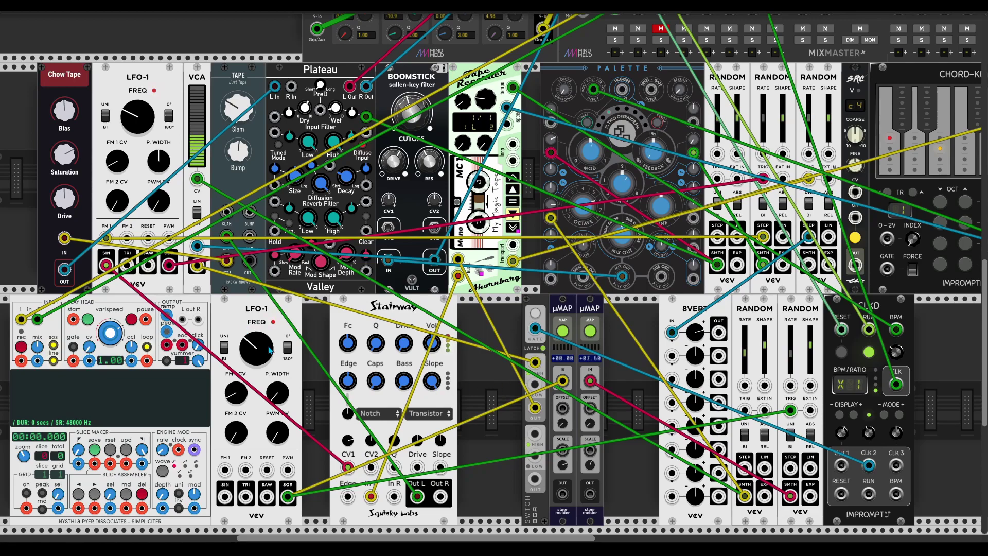
Nudge Plateau's Wet CV Depth knob up to 0.051
scroll(542, 425, right, 1)
scroll(541, 425, left, 2)
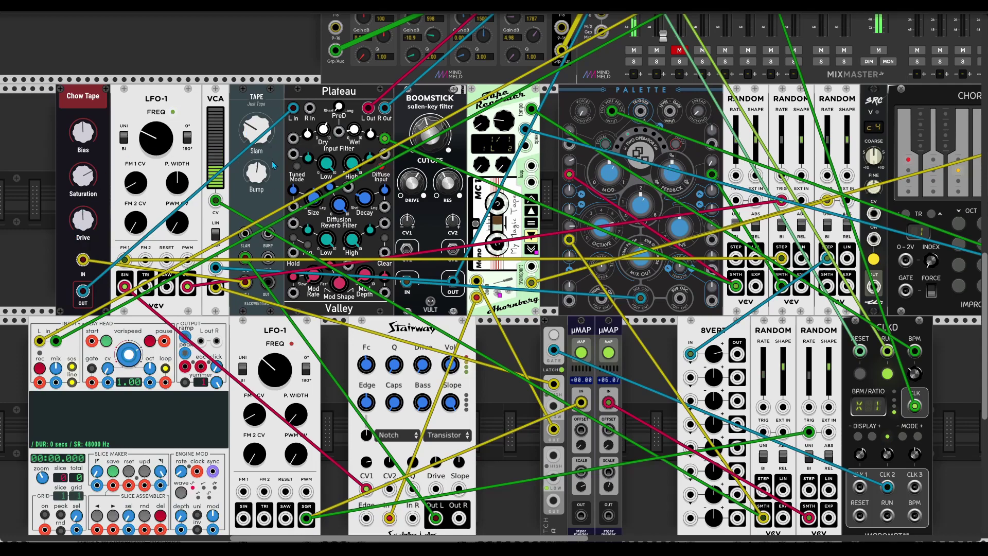
scroll(491, 378, right, 3)
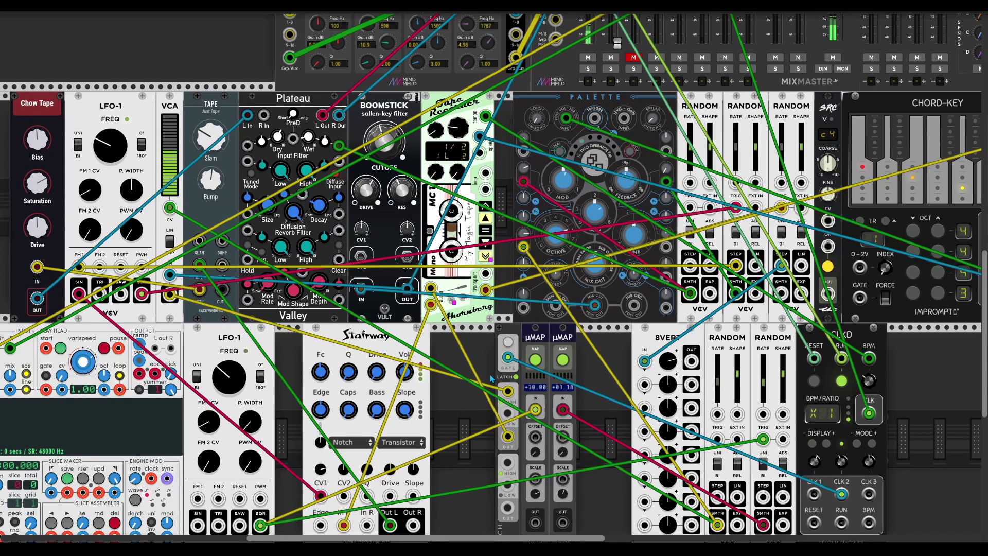
scroll(491, 378, left, 2)
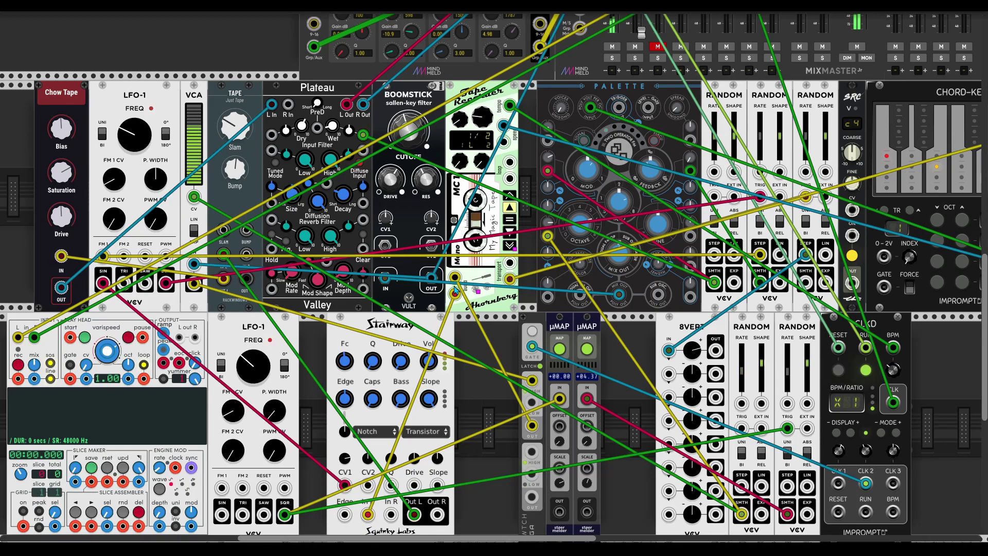
scroll(491, 284, down, 3)
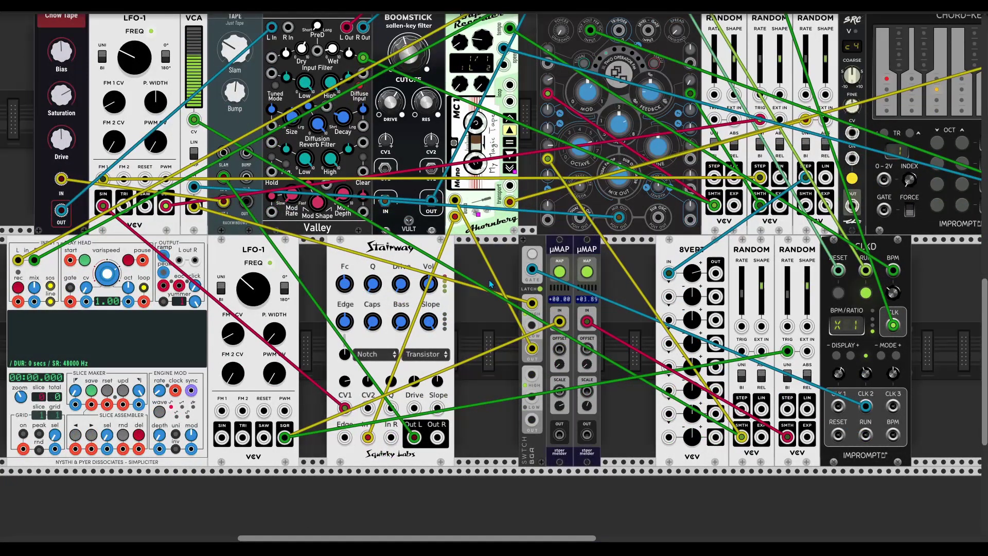
scroll(491, 284, left, 2)
scroll(515, 307, up, 1)
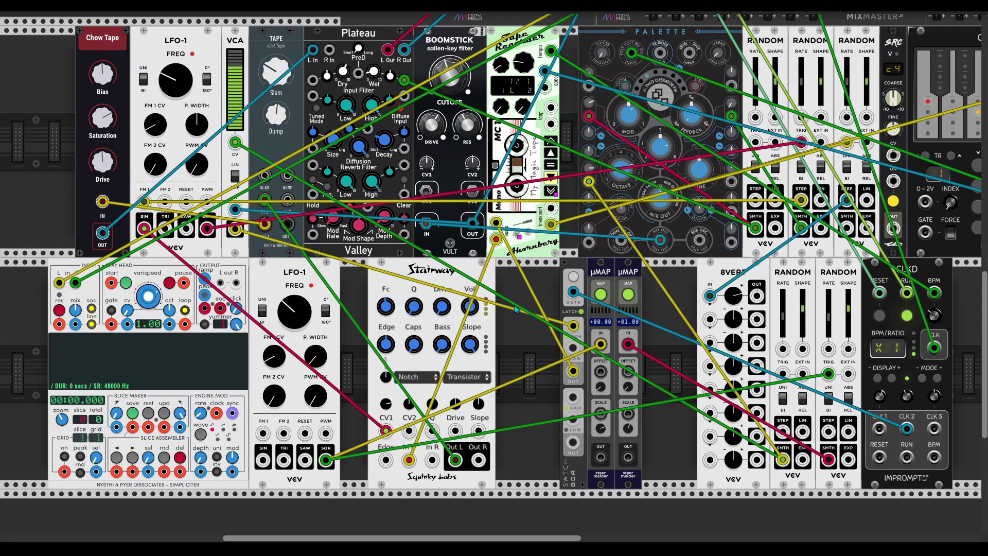
scroll(514, 308, up, 2)
scroll(439, 376, right, 1)
scroll(439, 376, down, 1)
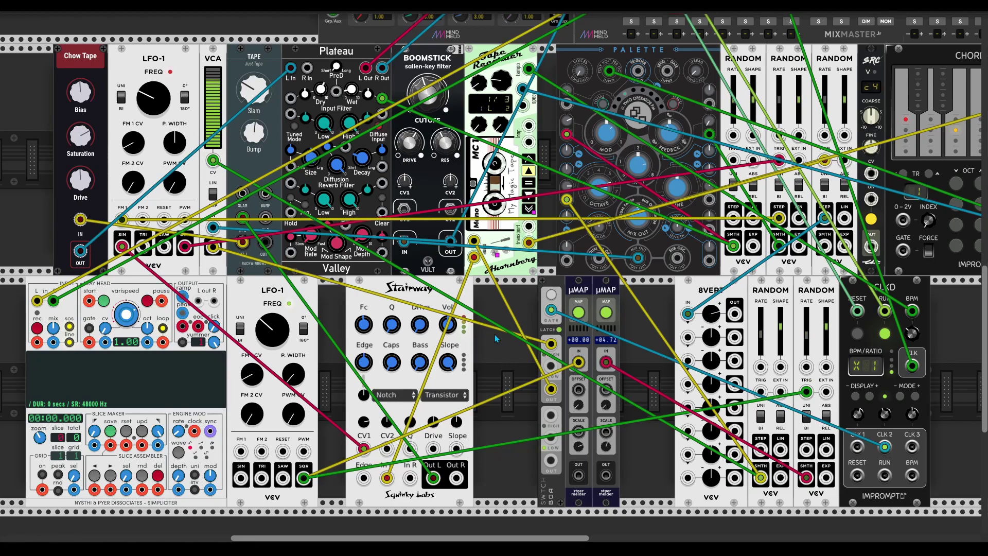
scroll(502, 341, up, 1)
scroll(502, 341, left, 1)
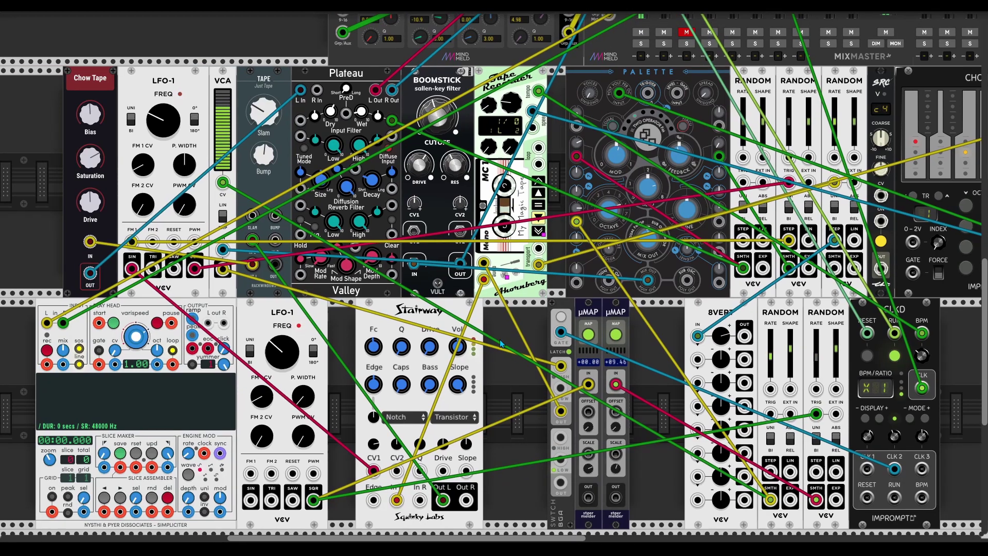
mouse_move(363, 116)
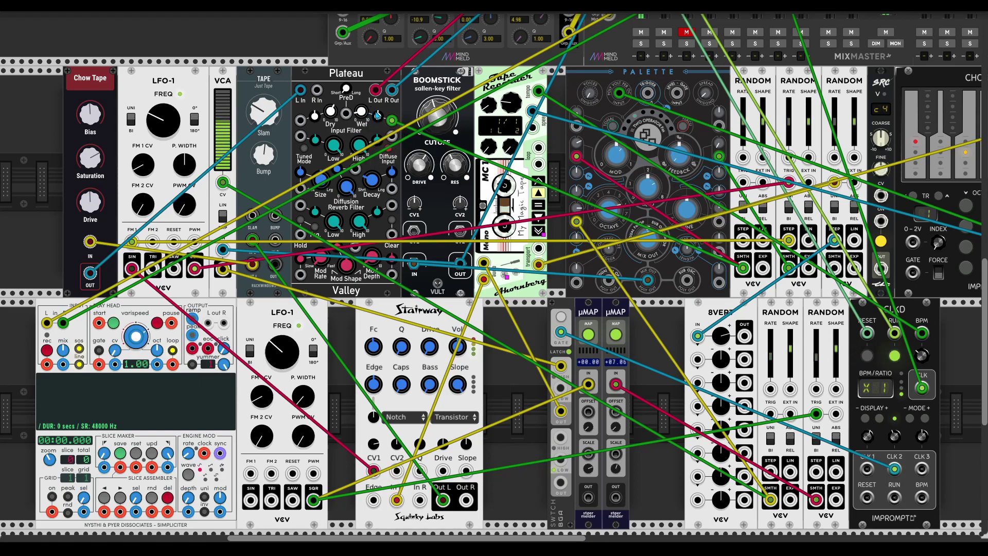
drag(377, 124, 377, 122)
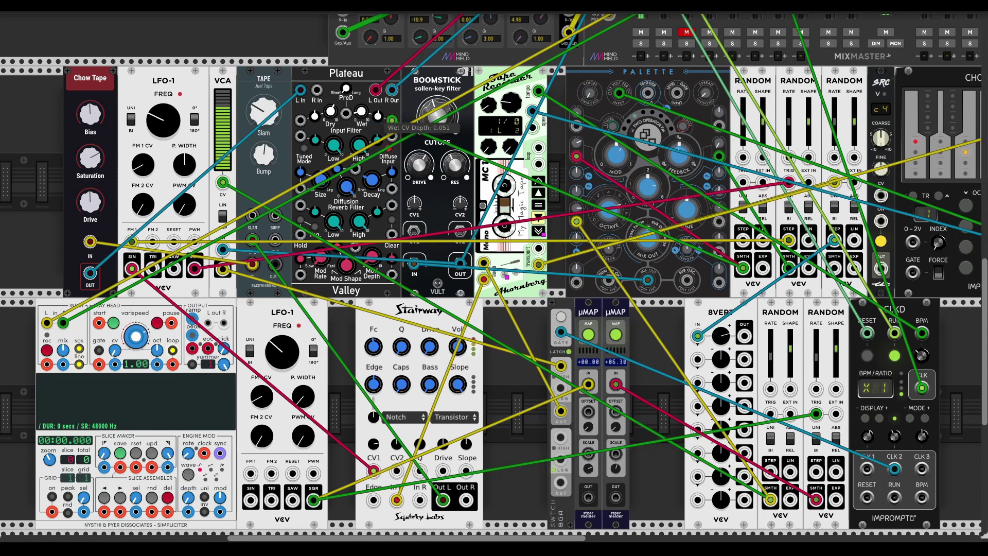
scroll(332, 156, up, 2)
scroll(332, 156, right, 3)
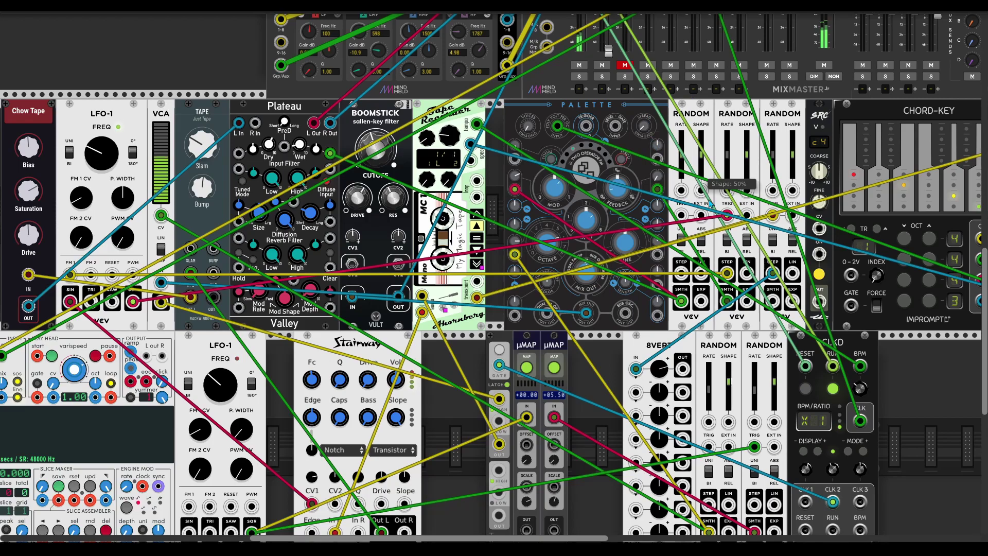
scroll(656, 327, down, 2)
scroll(656, 328, left, 2)
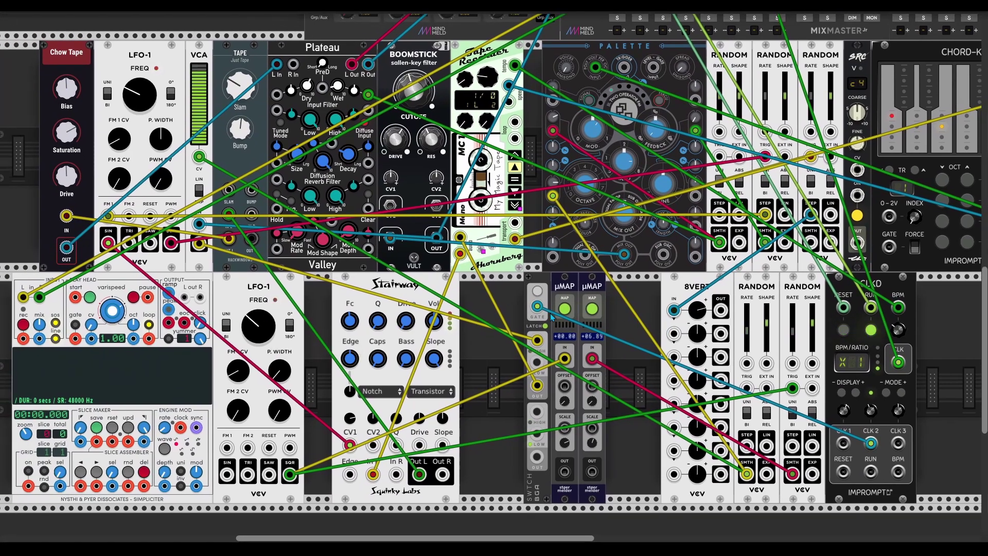
scroll(566, 326, up, 2)
scroll(566, 325, right, 2)
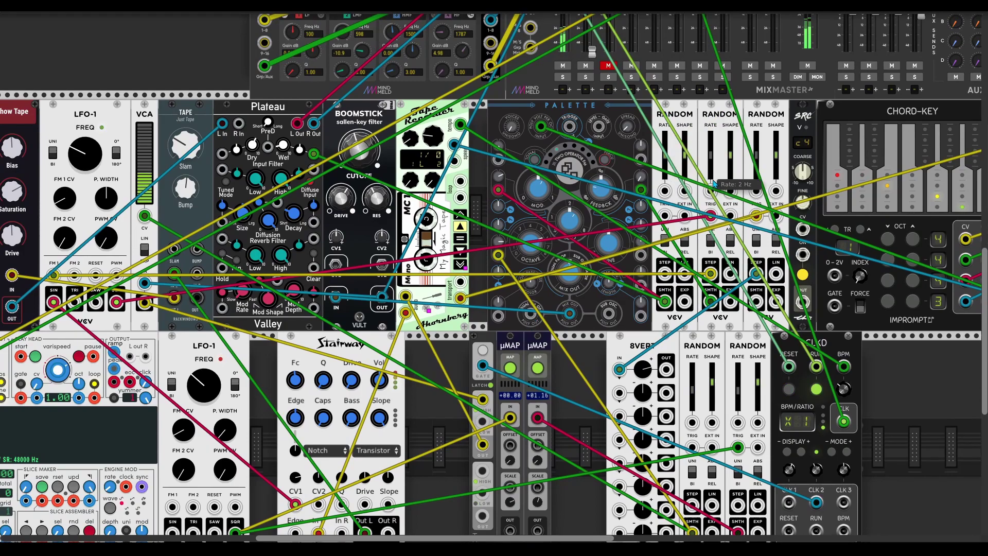
scroll(529, 326, down, 1)
scroll(530, 326, right, 1)
scroll(706, 221, right, 4)
scroll(706, 220, up, 1)
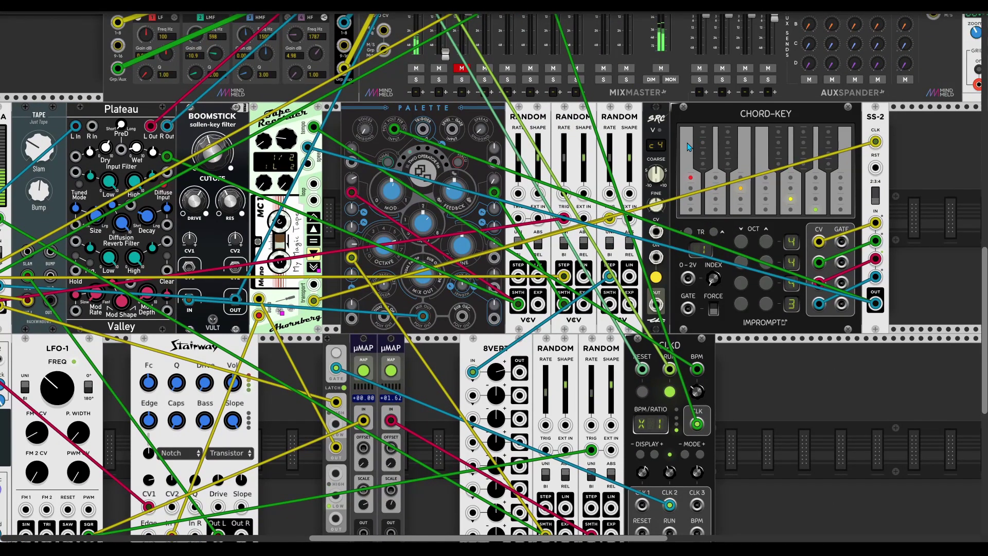
Delete the ZZC SRC module from its context menu, leaving an empty slot
right_click(653, 118)
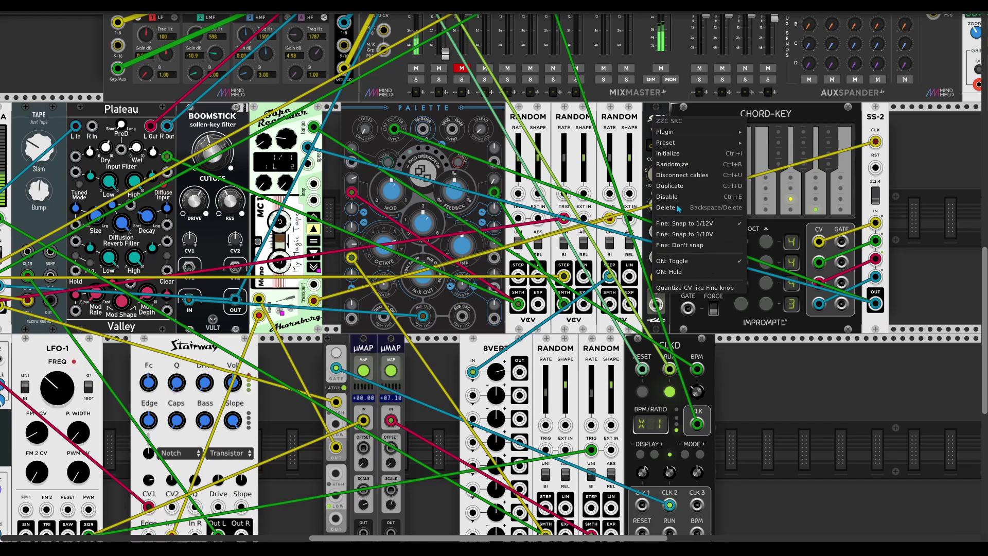
mouse_move(668, 132)
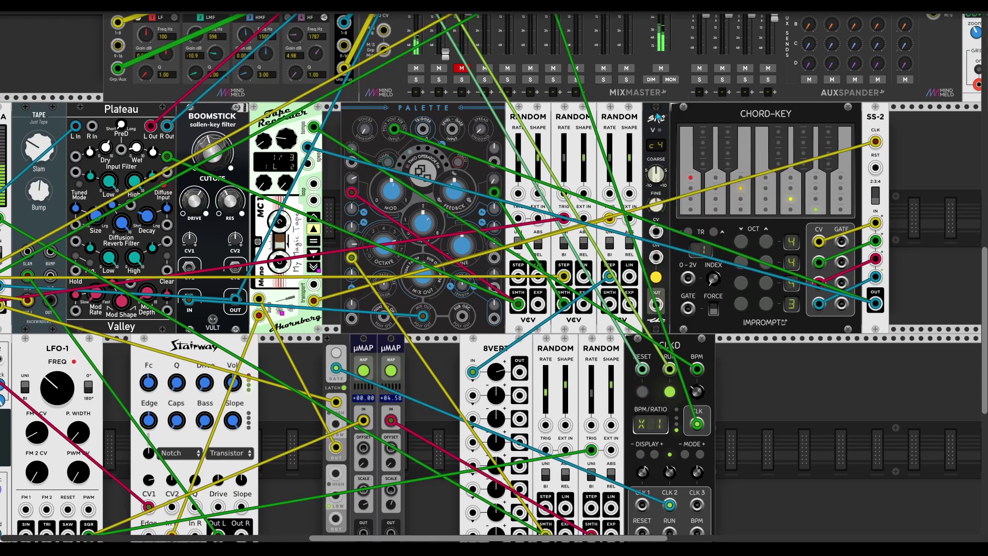
key(Delete)
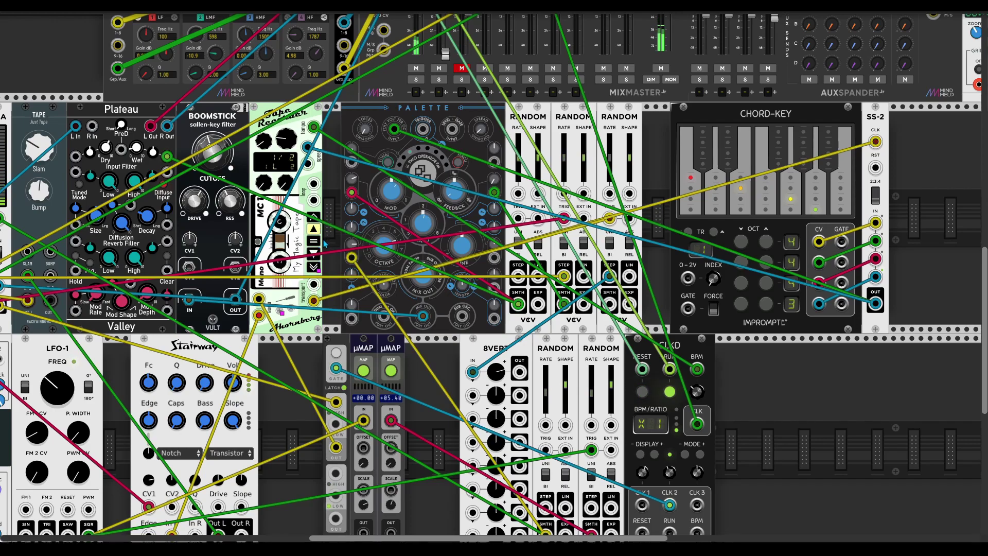
scroll(329, 333, down, 2)
scroll(329, 334, left, 3)
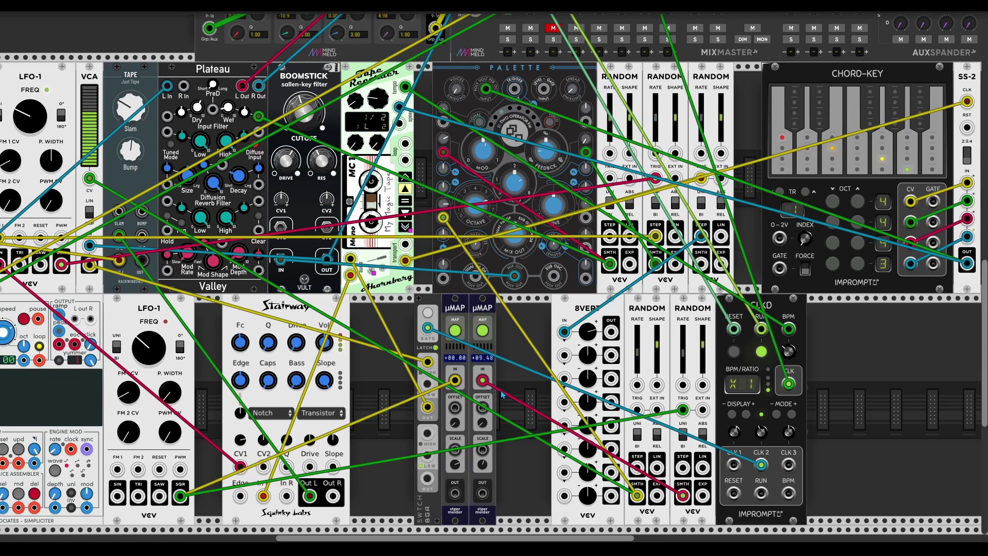
Choose a Tape Recorder context-menu option so its position display reads 1/2 instead of 1/3
scroll(503, 394, down, 1)
scroll(503, 394, right, 1)
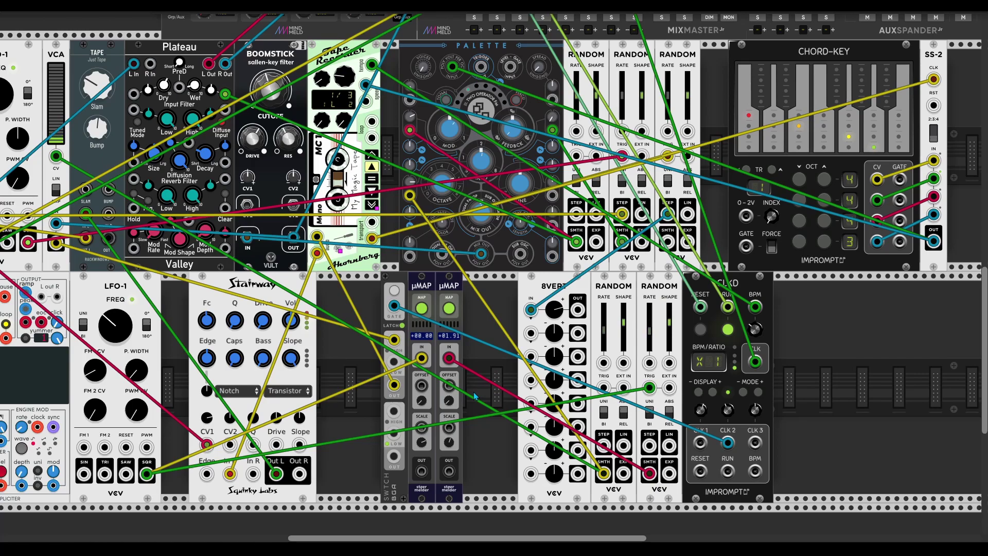
scroll(438, 351, left, 3)
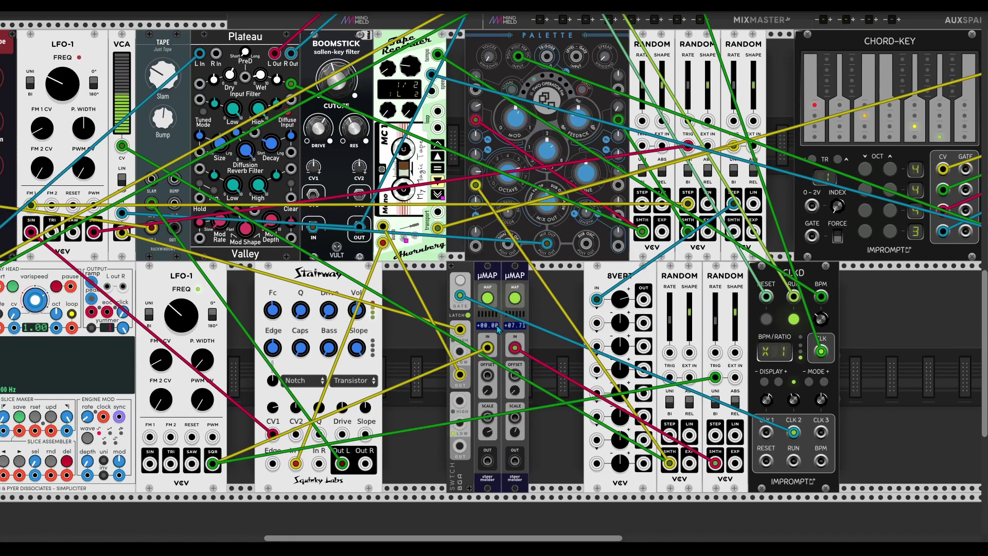
scroll(515, 335, up, 1)
scroll(515, 335, left, 1)
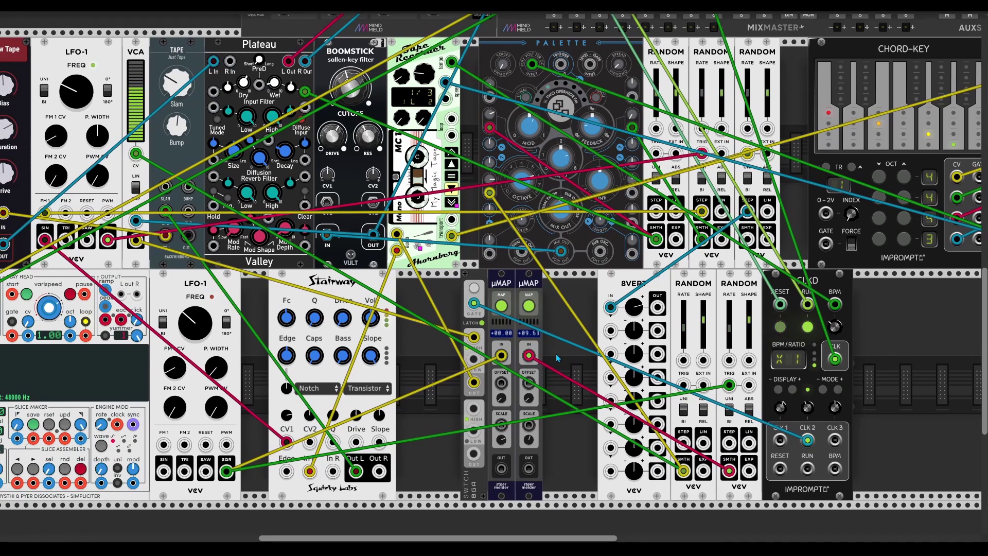
right_click(418, 65)
click(446, 138)
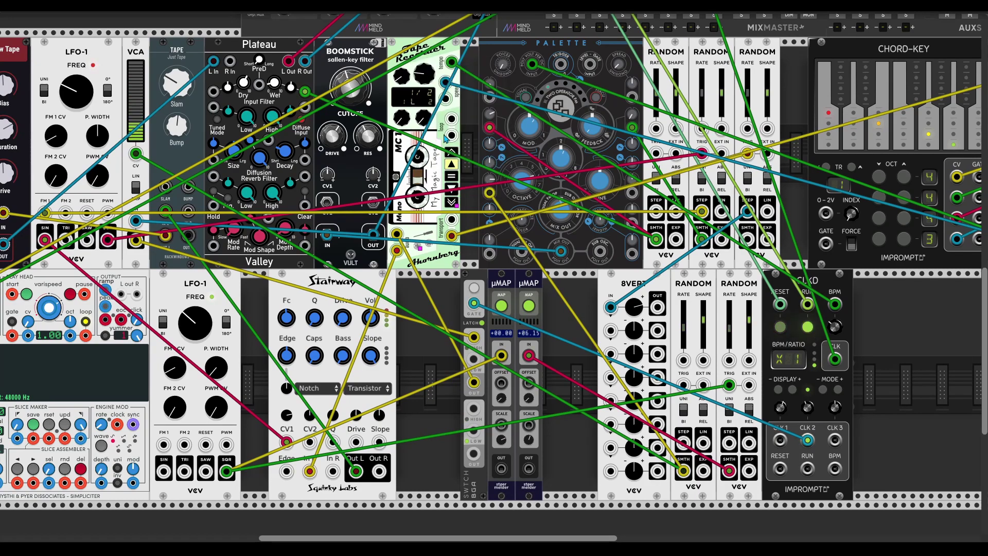
scroll(514, 206, left, 5)
scroll(514, 205, down, 1)
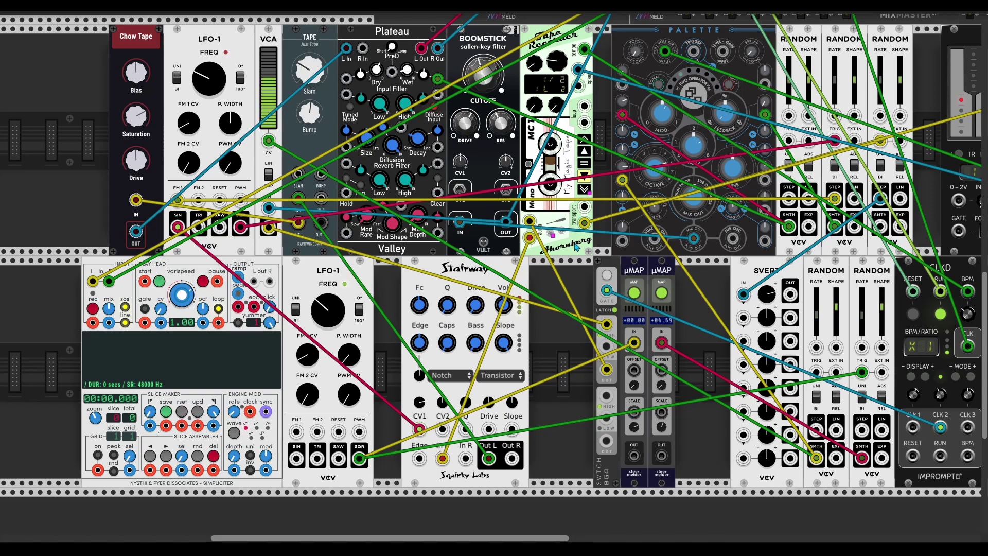
Stop Simplicitter's recording at 22.6 seconds
scroll(570, 273, down, 1)
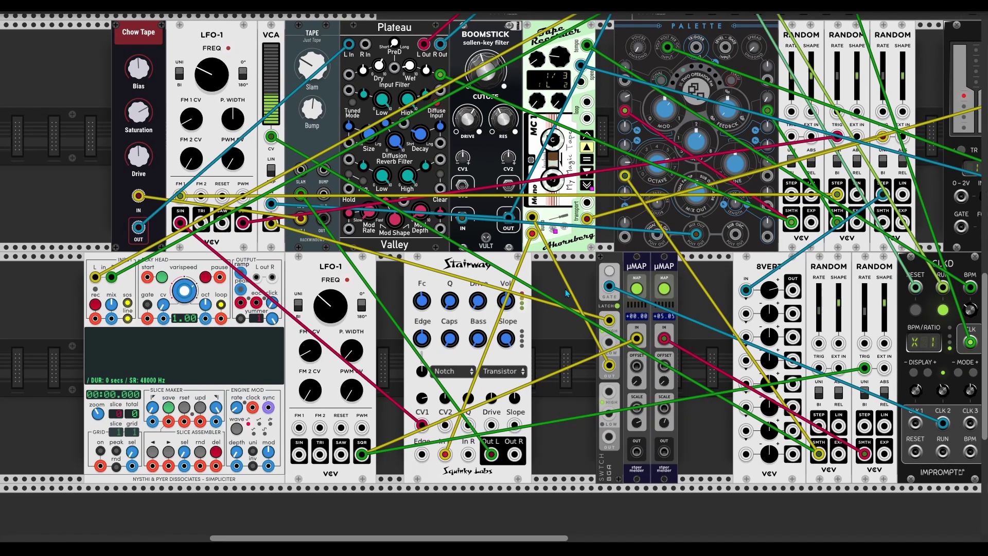
scroll(566, 292, up, 1)
scroll(566, 293, left, 1)
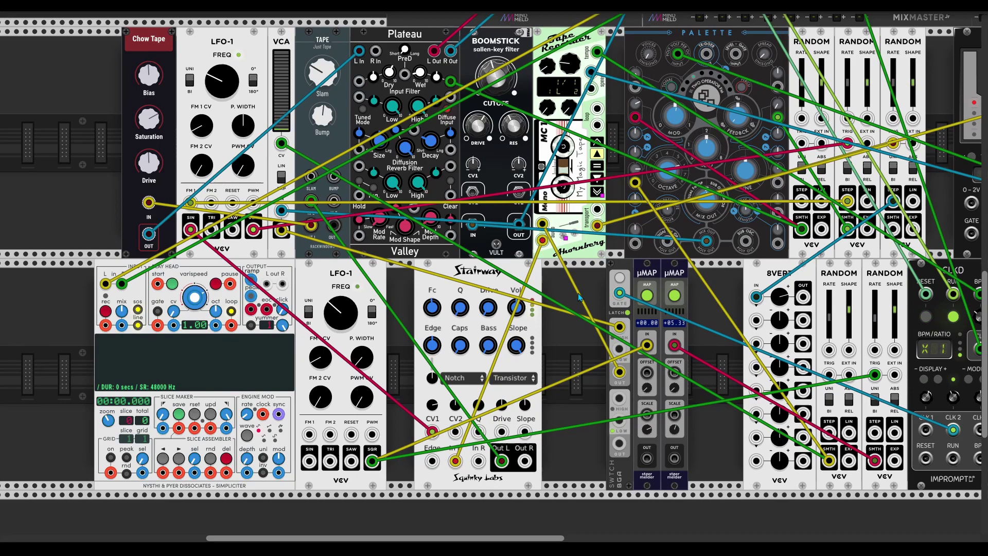
scroll(578, 297, left, 5)
scroll(579, 297, up, 1)
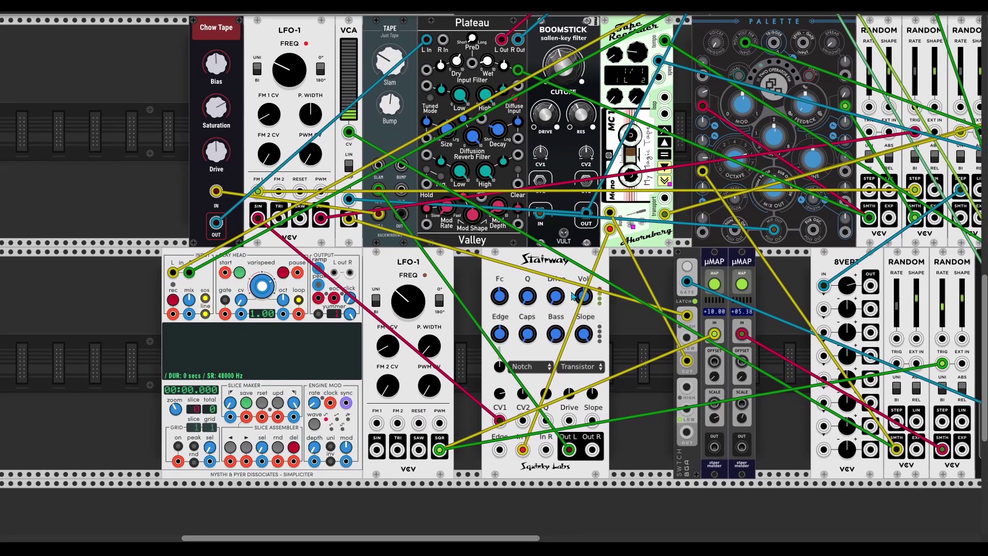
scroll(625, 274, up, 1)
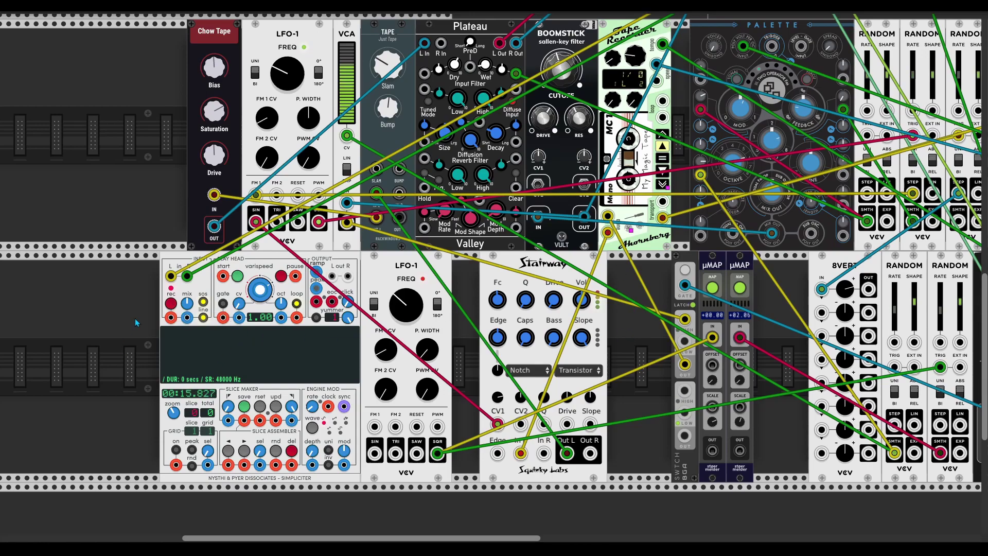
scroll(136, 323, right, 2)
scroll(136, 323, down, 1)
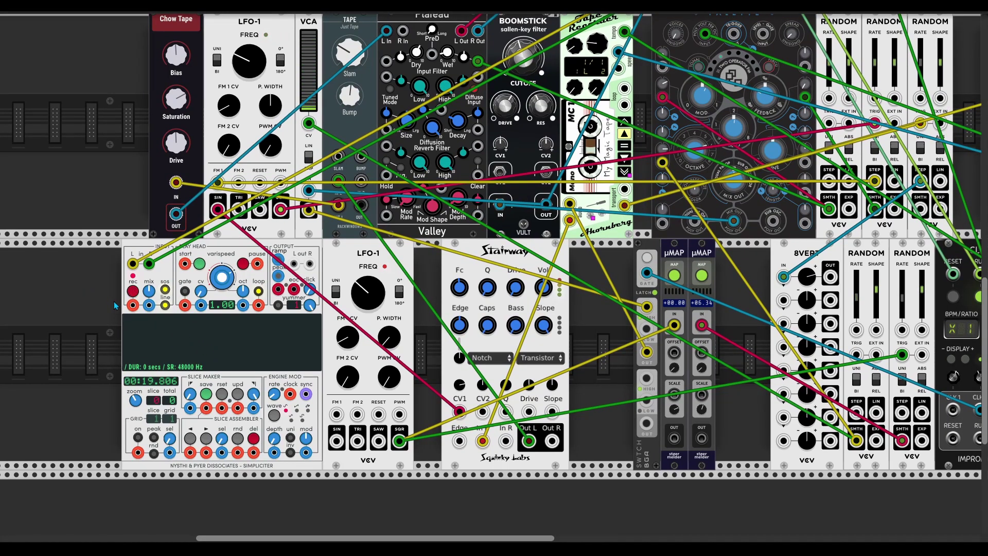
scroll(273, 322, up, 2)
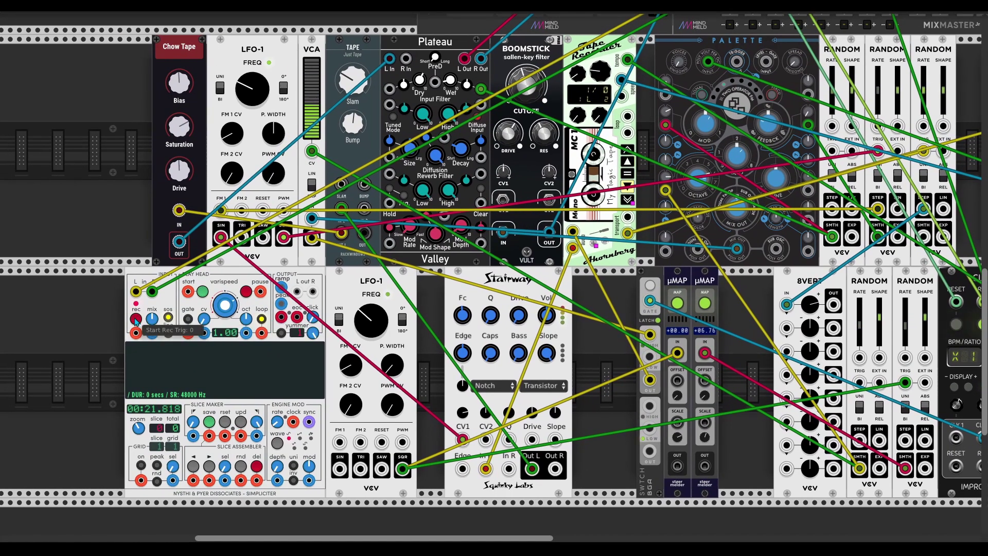
click(134, 318)
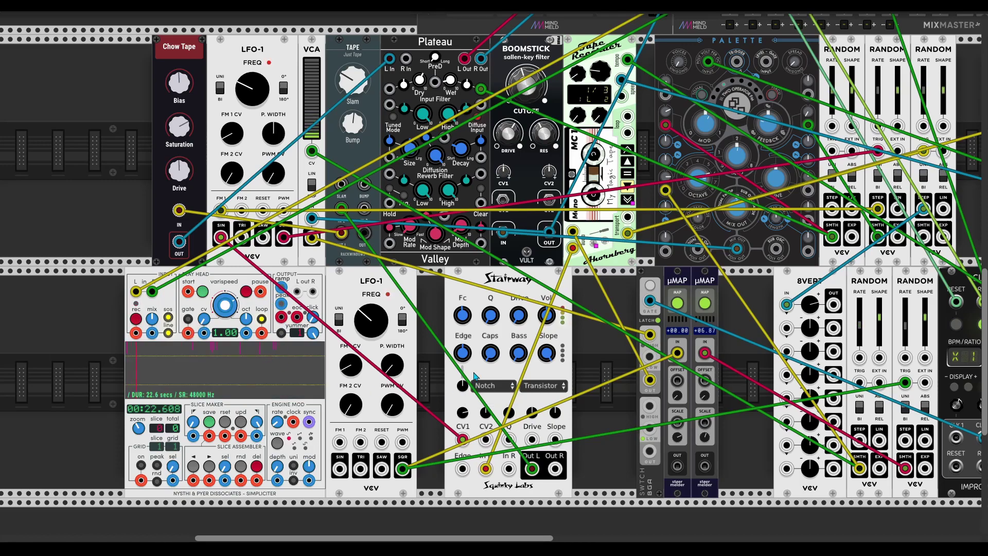
scroll(470, 354, up, 5)
scroll(471, 353, right, 5)
Erase the Tape Recorder's recorded tape
right_click(471, 136)
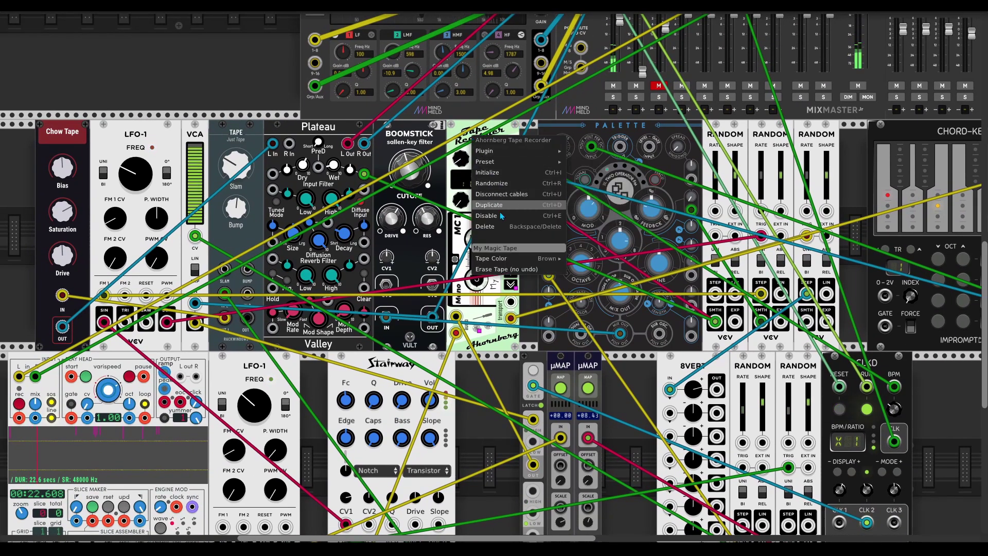
click(491, 270)
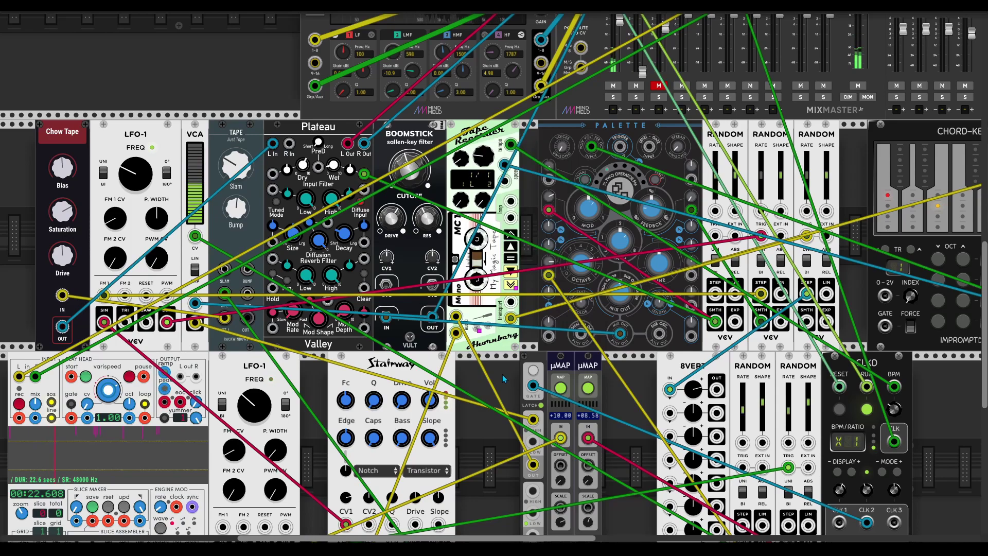
scroll(515, 378, down, 2)
scroll(515, 378, right, 3)
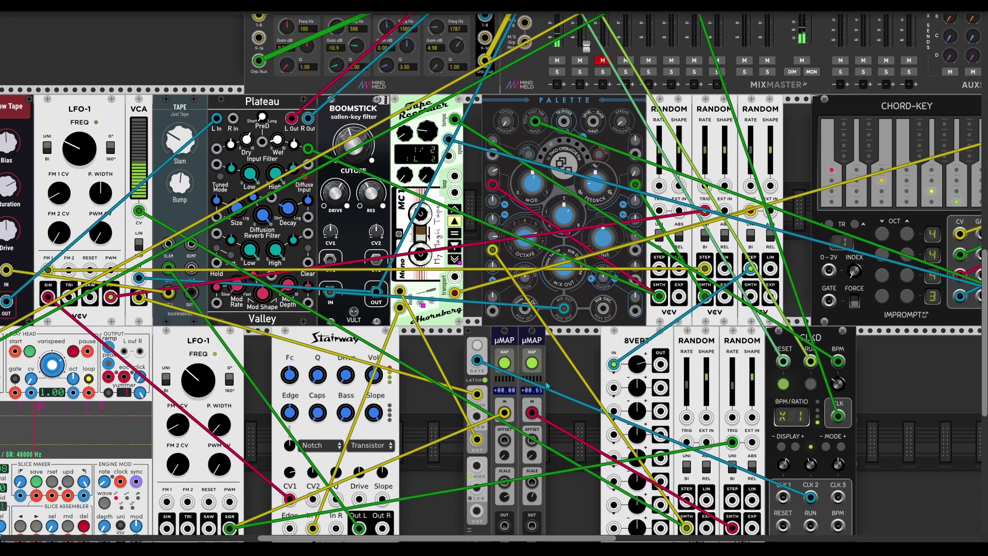
scroll(564, 378, left, 1)
scroll(569, 377, up, 1)
scroll(569, 377, left, 1)
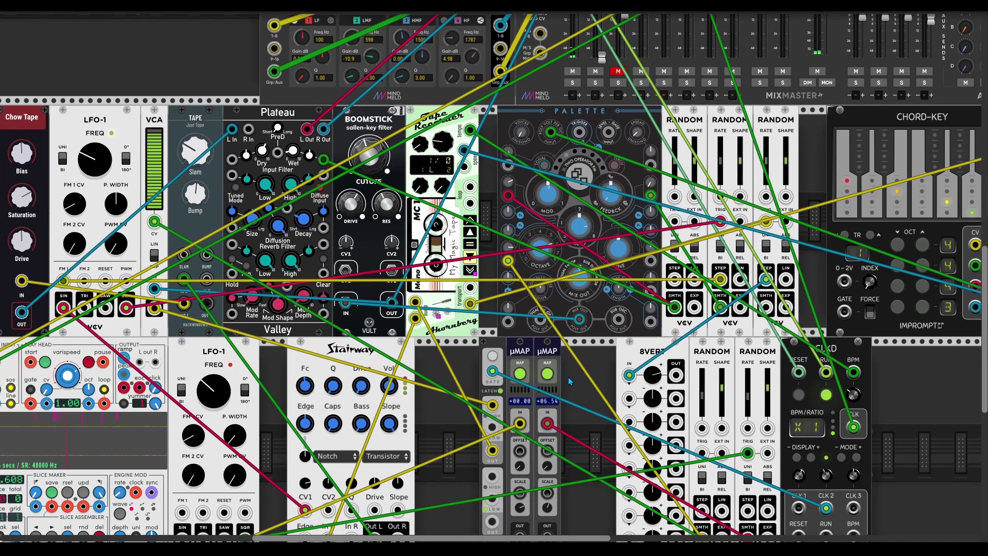
Raise Mixmaster channel 1's fader slightly and mute channel 3
scroll(569, 376, up, 3)
scroll(568, 377, left, 1)
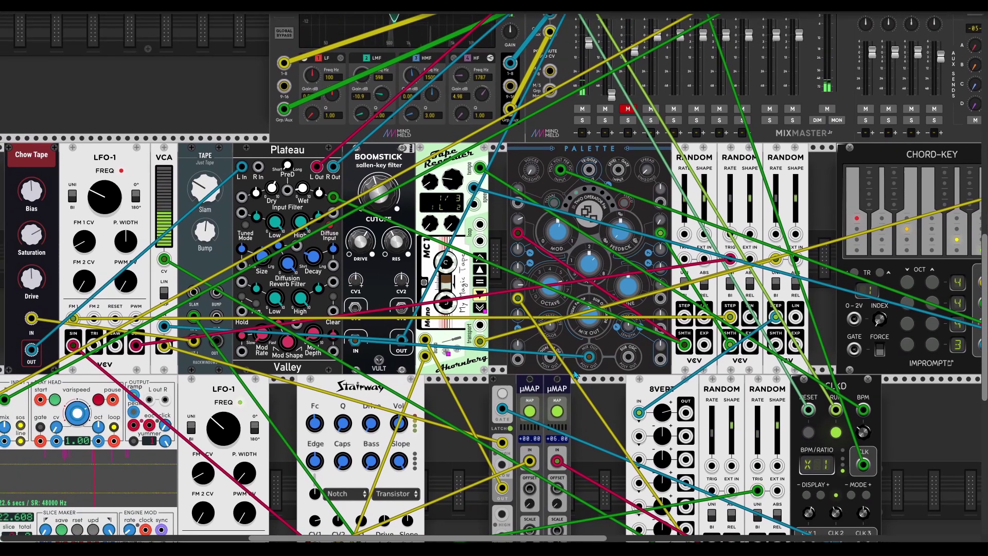
drag(588, 42, 588, 38)
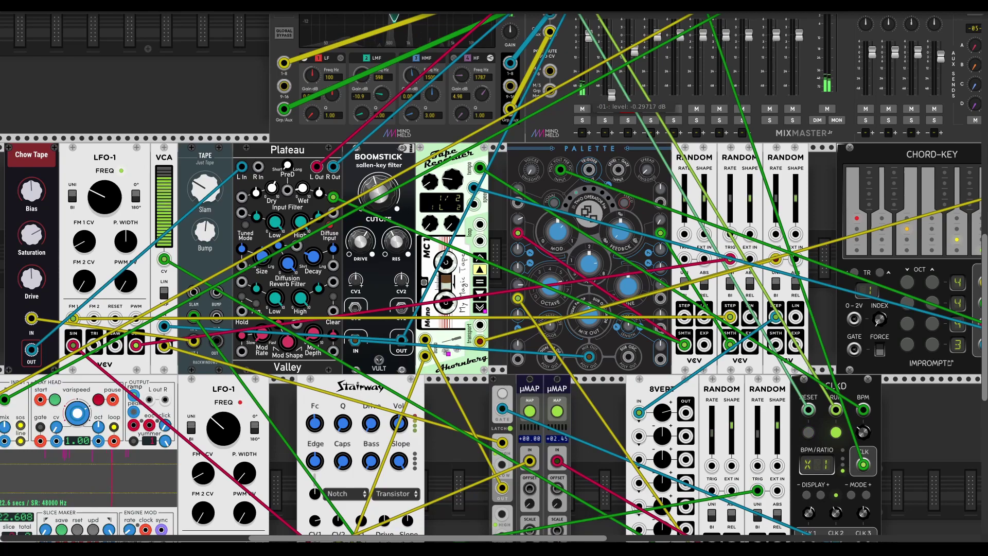
click(628, 108)
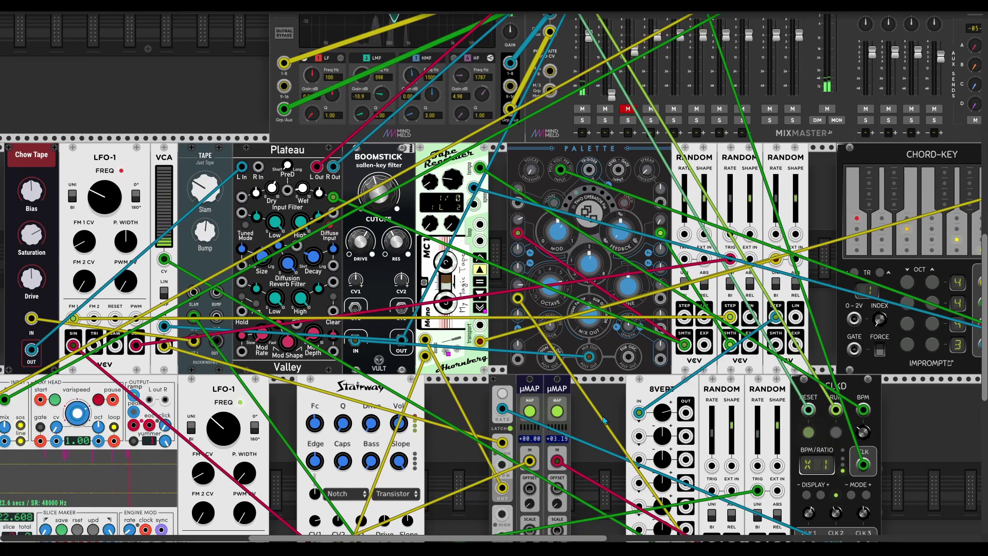
Step Palette's model ring through Harmonic and Granular Formant to Wavetable Osc
click(594, 194)
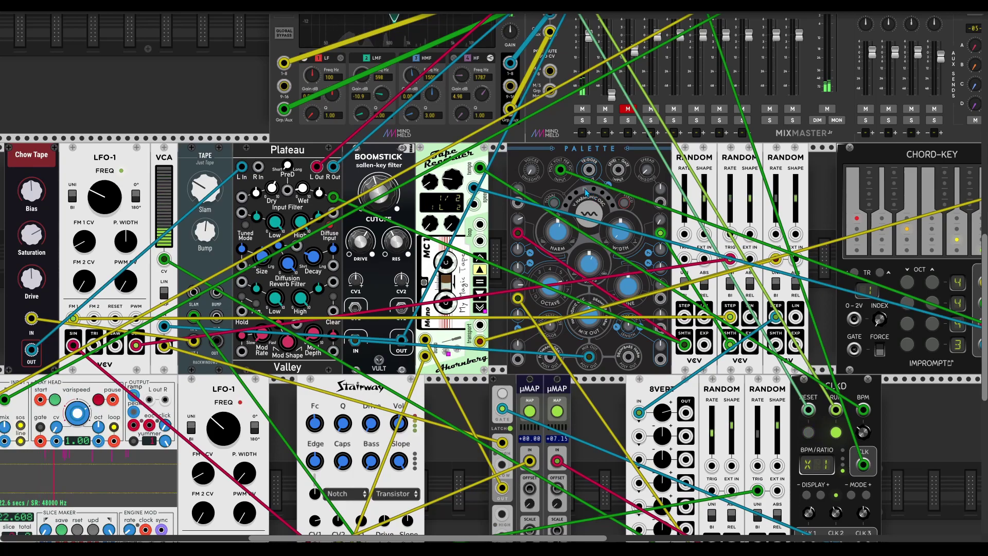
click(593, 194)
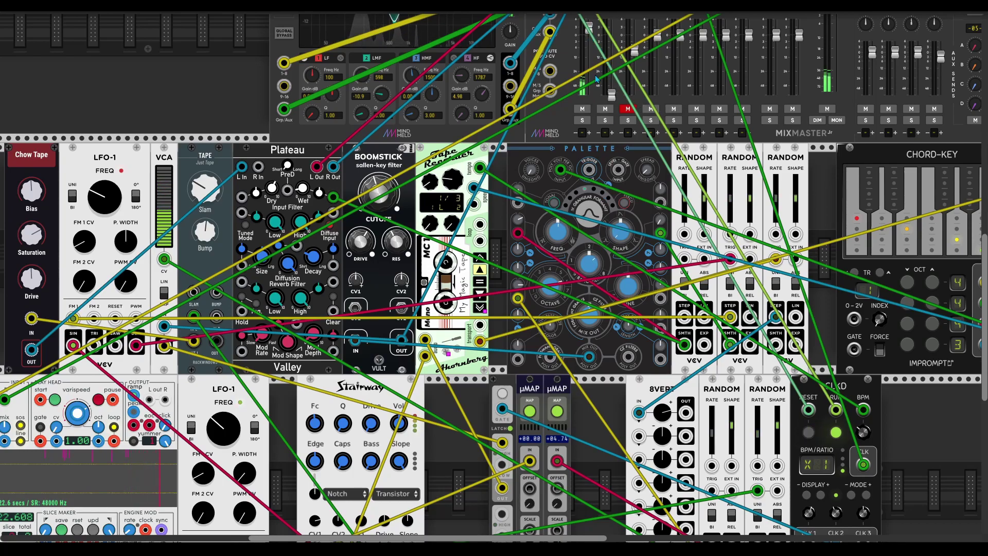
click(604, 197)
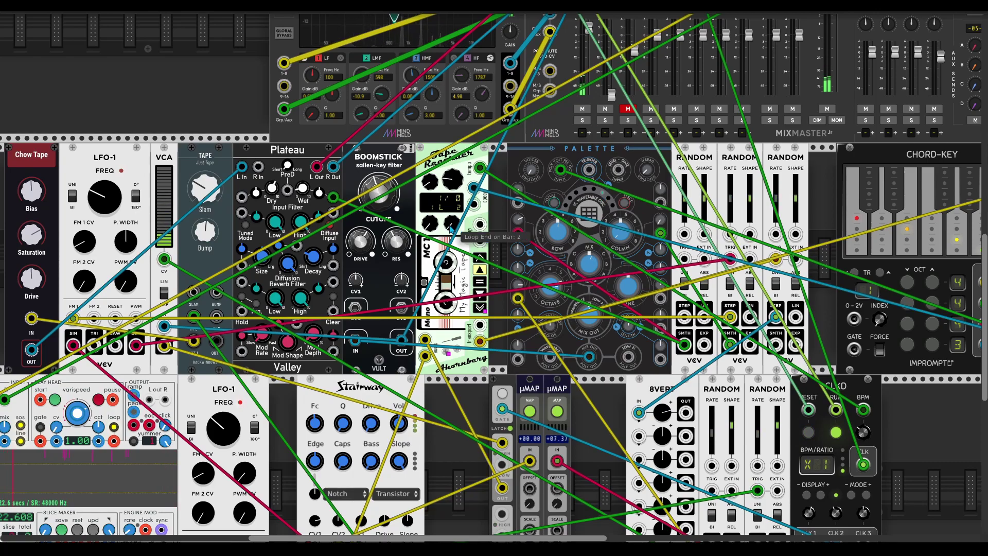
Raise the Tape Recorder's Loop End knob until the display reads L 3
drag(450, 230, 451, 226)
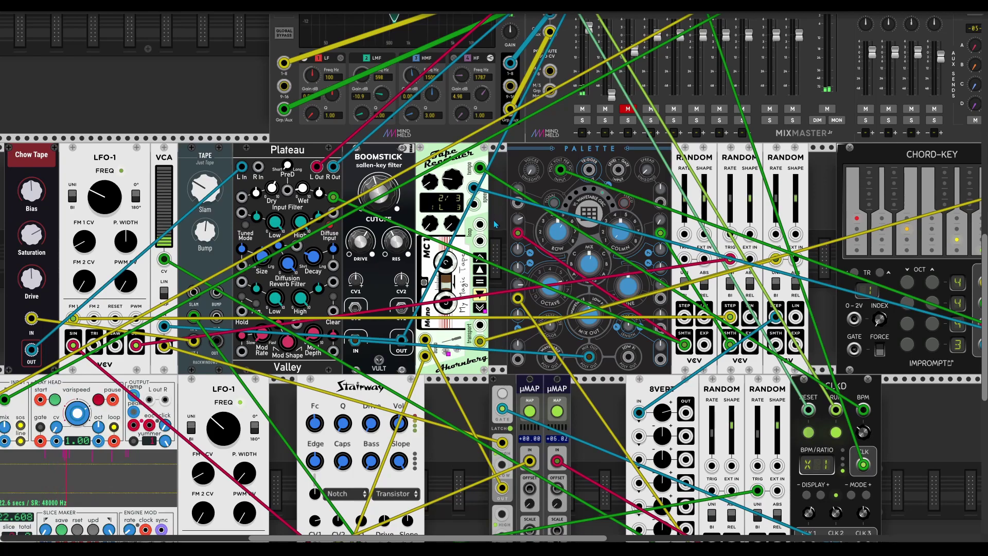
mouse_move(450, 233)
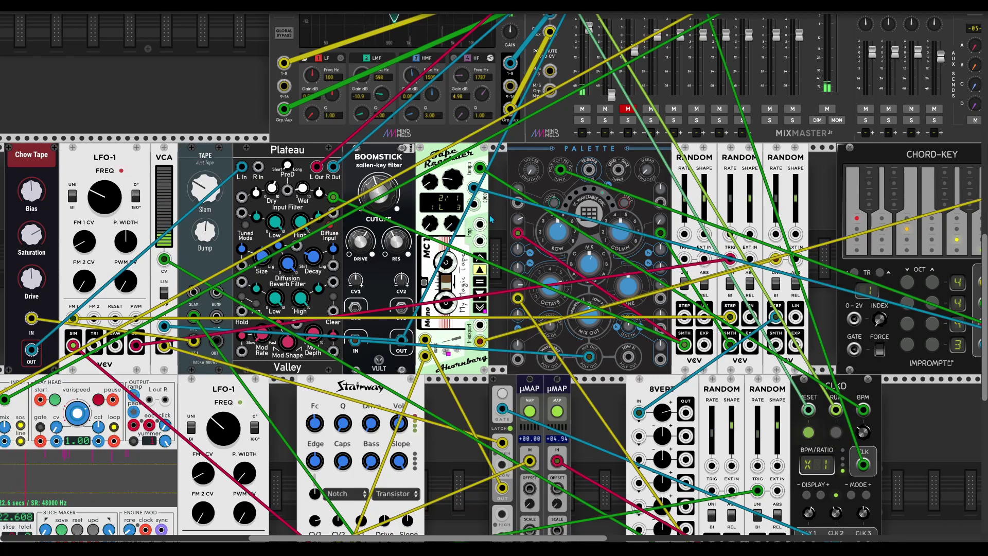
Select VI. Chords on Palette's model selector ring
scroll(447, 339, down, 1)
scroll(447, 338, left, 1)
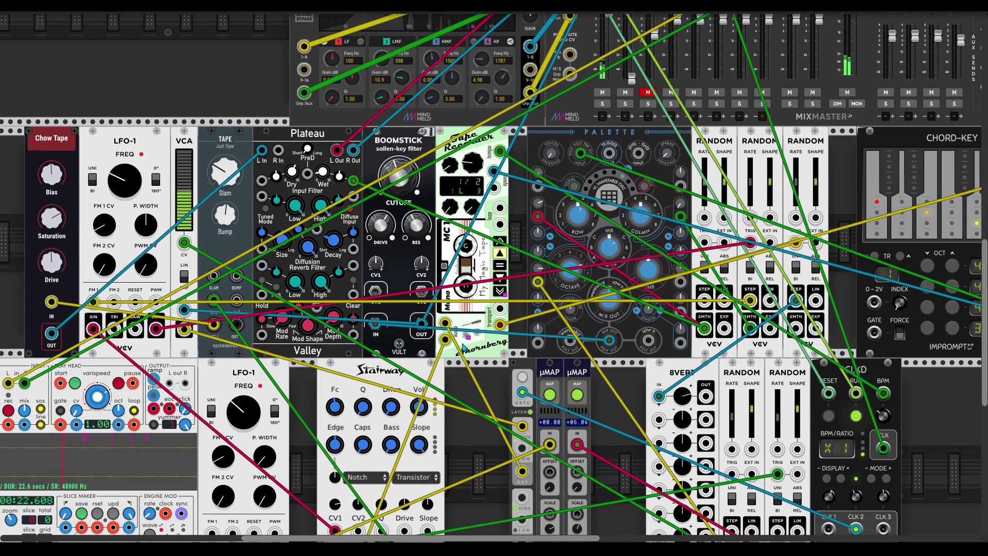
scroll(461, 397, down, 1)
scroll(462, 397, left, 2)
scroll(499, 382, down, 1)
scroll(500, 382, right, 1)
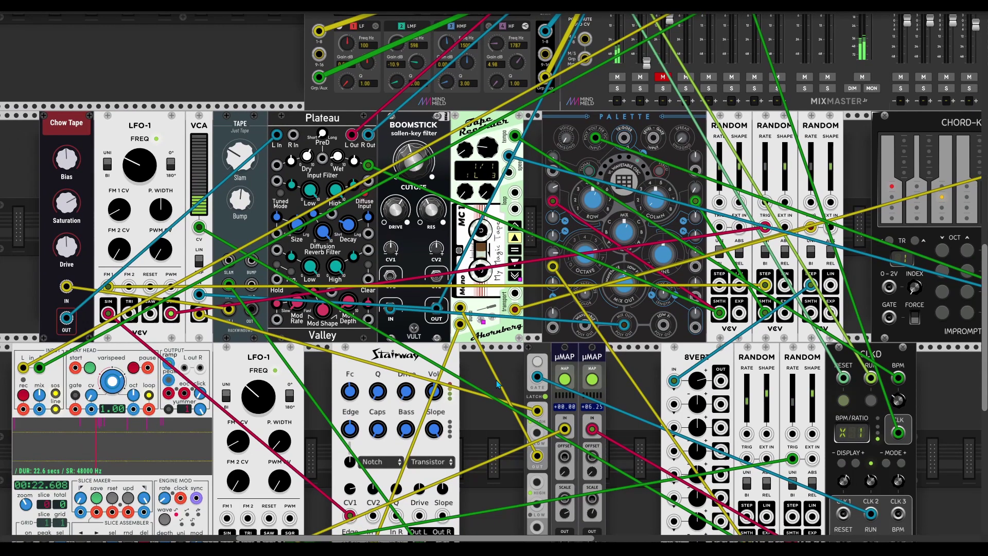
scroll(495, 375, up, 1)
scroll(495, 375, right, 1)
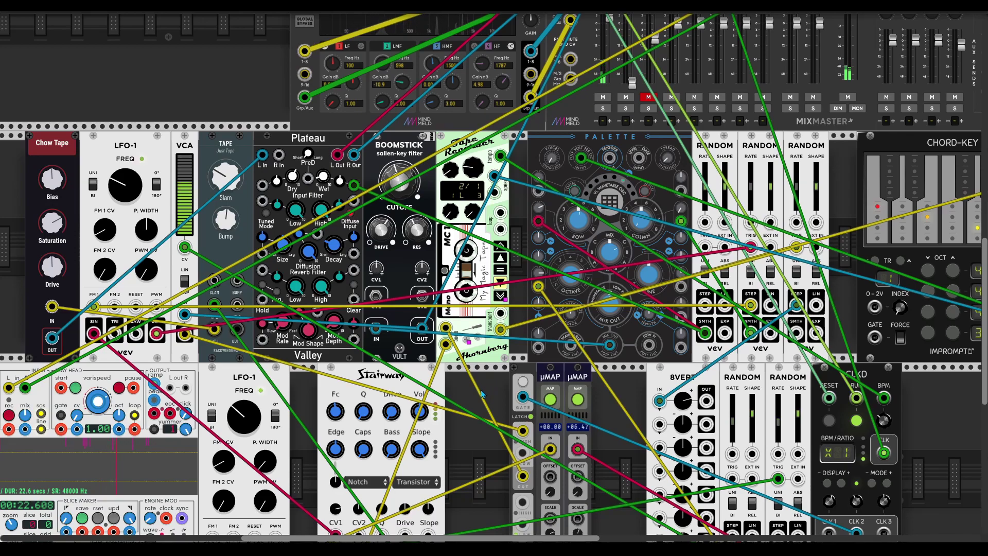
scroll(491, 381, up, 1)
scroll(492, 382, right, 1)
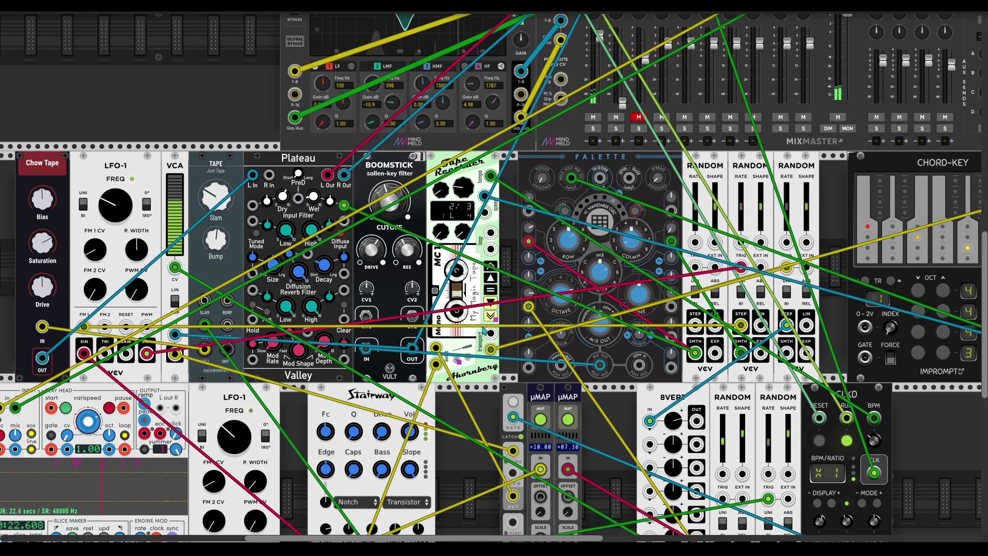
scroll(478, 390, down, 1)
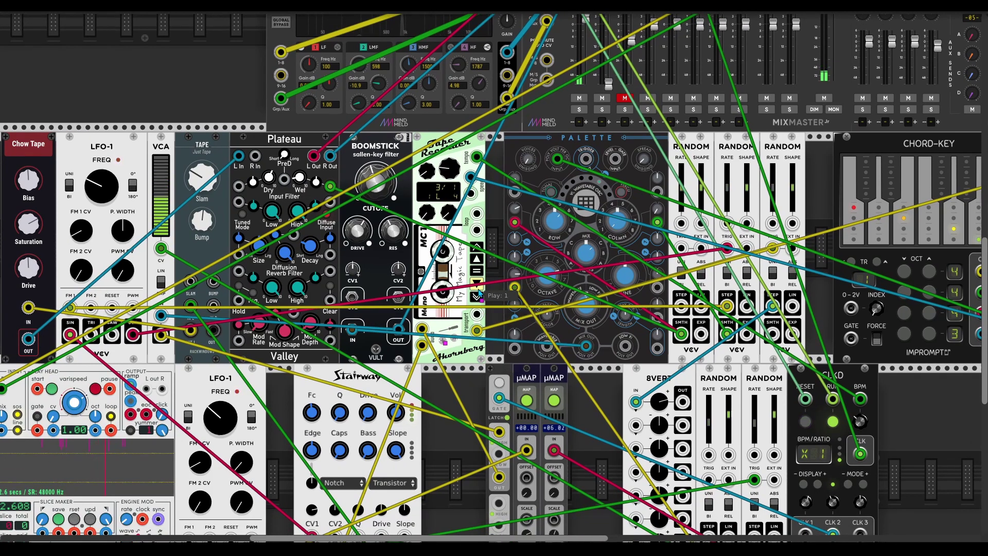
scroll(466, 375, down, 4)
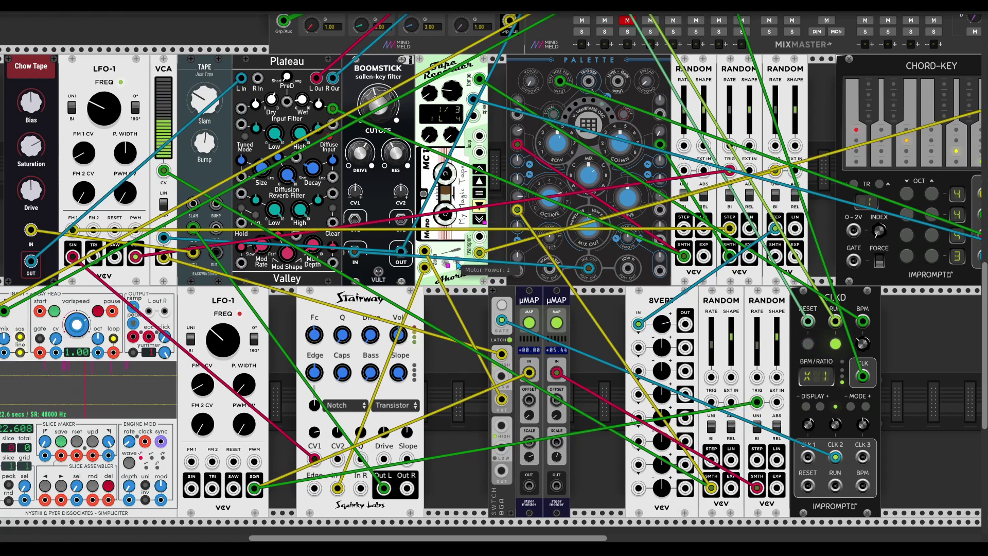
scroll(477, 274, up, 2)
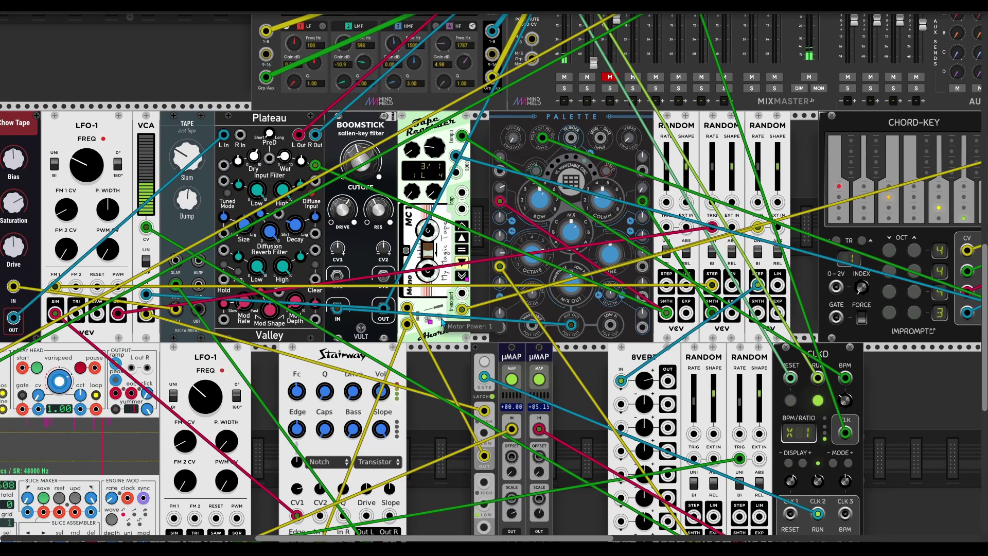
click(592, 170)
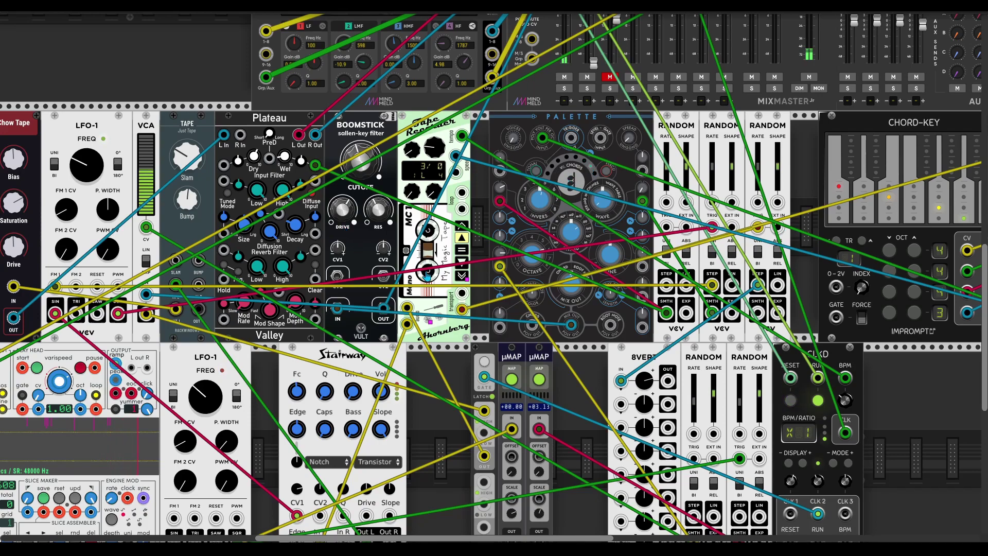
scroll(466, 227, up, 2)
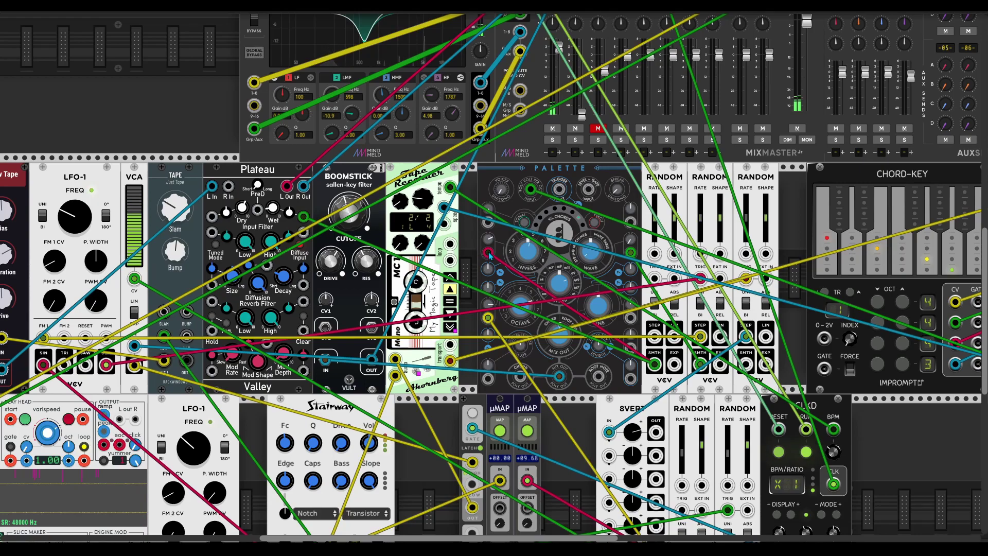
Set Palette to Two Operator FM and drag the Tape Recorder's Loop End knob
click(546, 212)
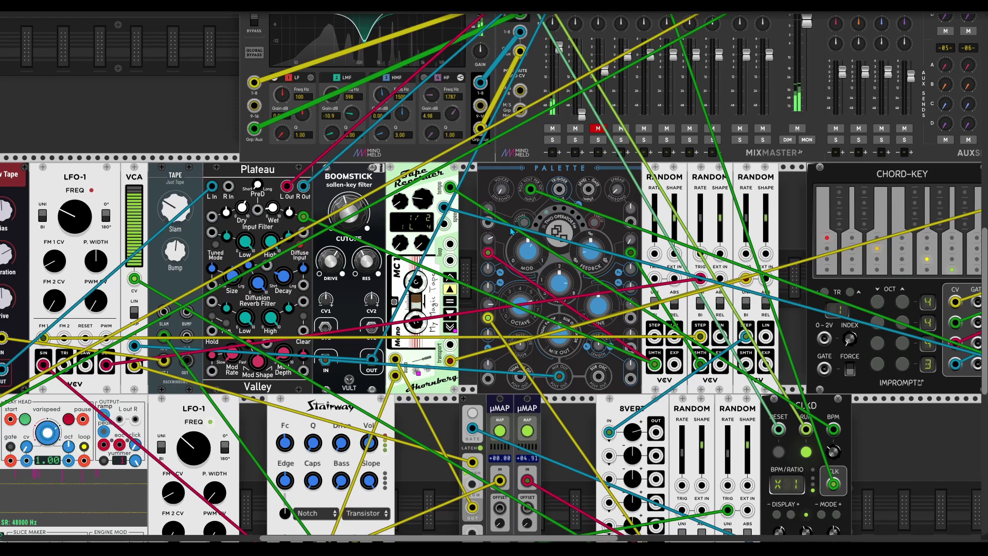
drag(422, 242, 422, 247)
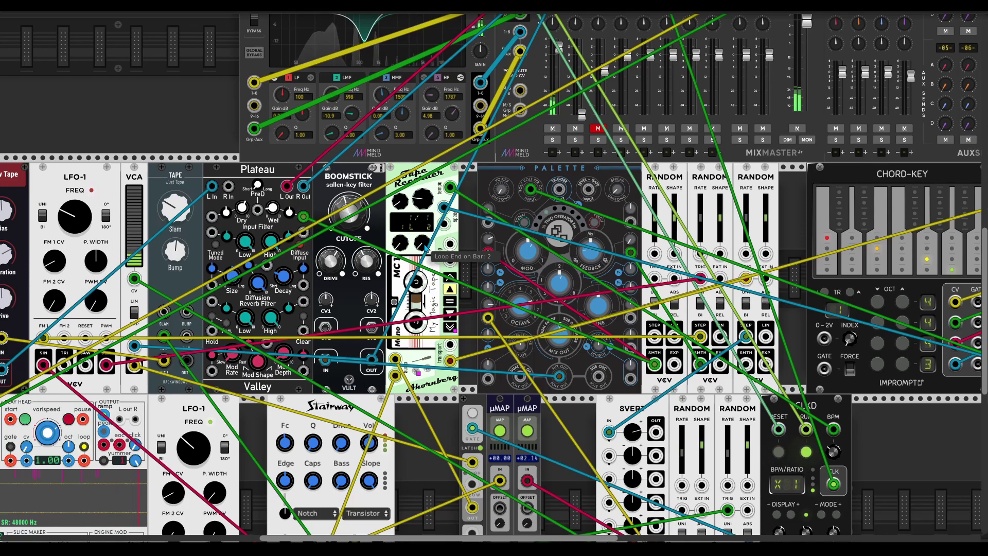
scroll(446, 288, down, 4)
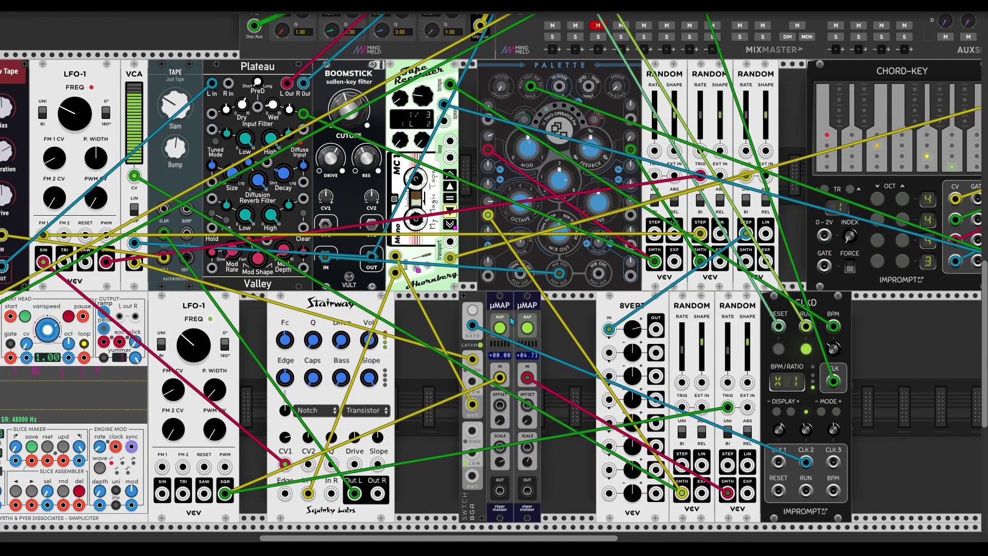
Unmap the first μMAP from the Tape Recorder's Fast Forward control
right_click(500, 328)
click(514, 342)
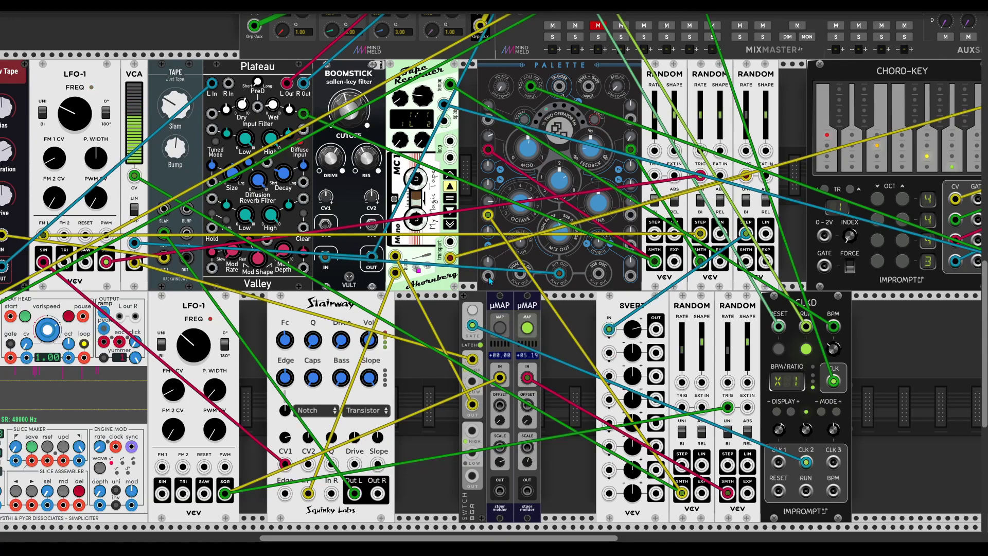
scroll(464, 304, up, 2)
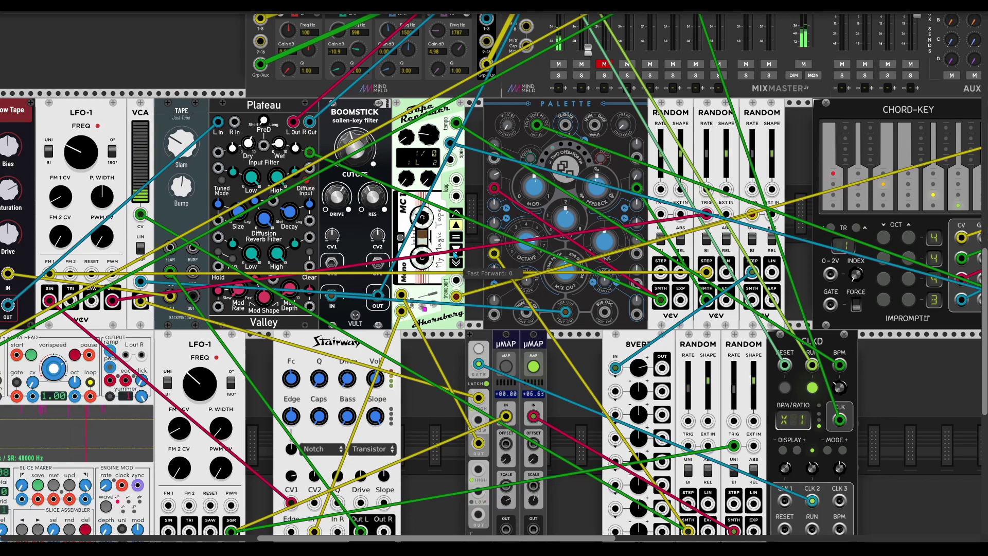
Move the tape Loop Start to bar 2 and set Palette to Granular Formant
mouse_move(409, 181)
drag(409, 181, 409, 175)
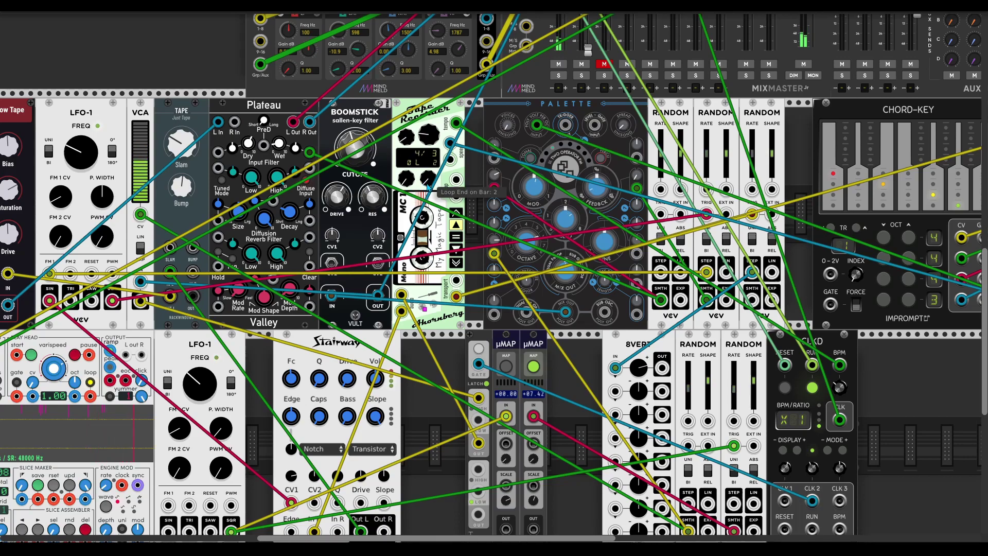
click(561, 150)
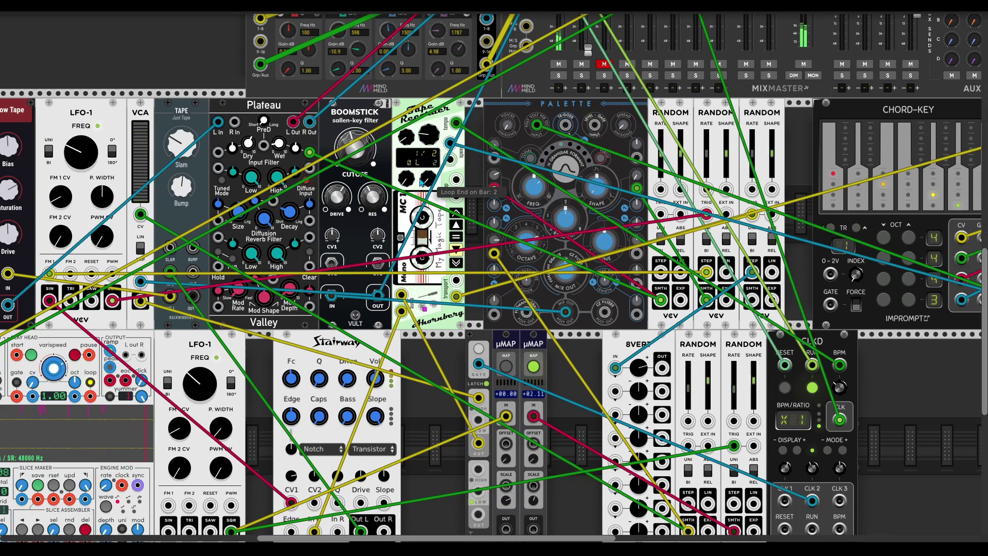
scroll(425, 180, up, 1)
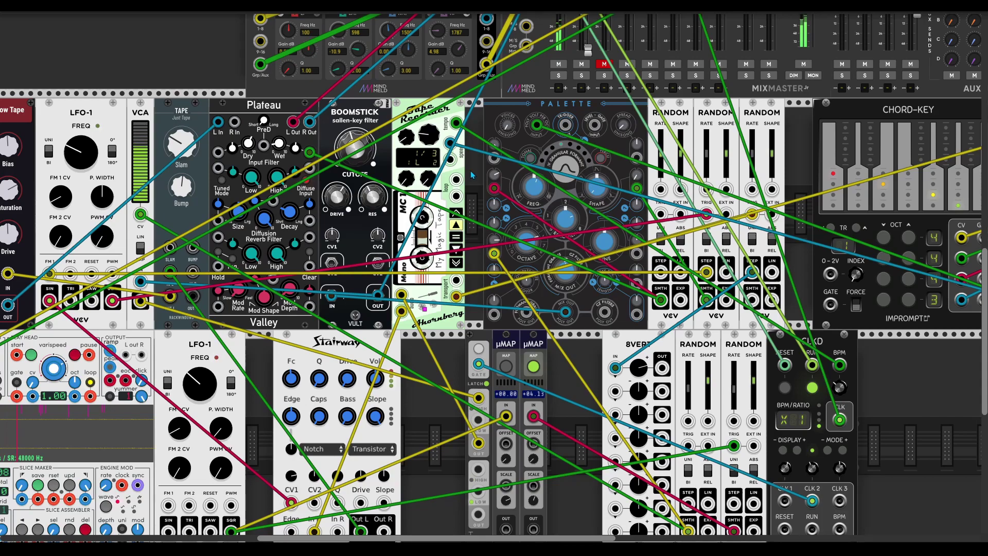
scroll(471, 173, up, 1)
scroll(471, 173, right, 1)
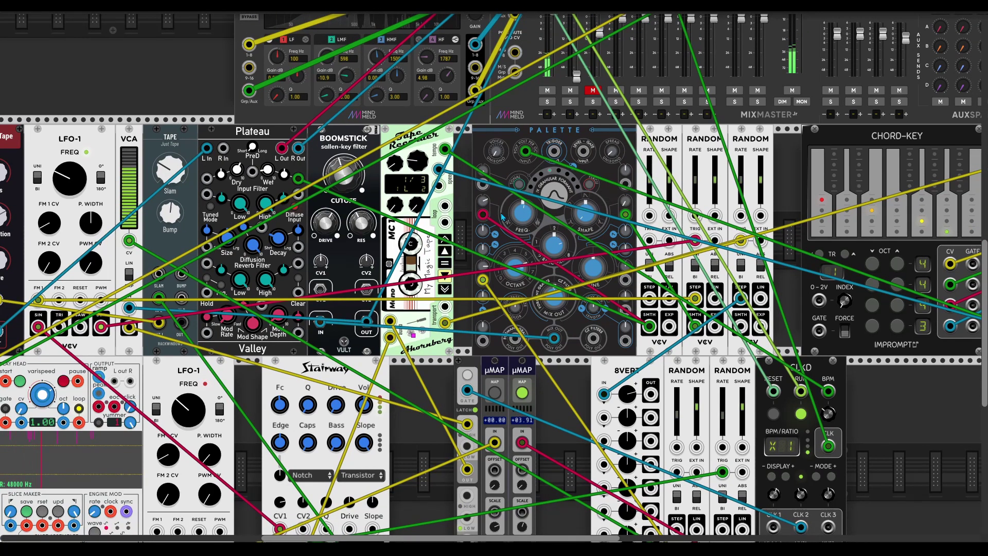
Audition Palette's wavetable, String Model and Particle Noise models, then settle on Modal Resonator
click(569, 179)
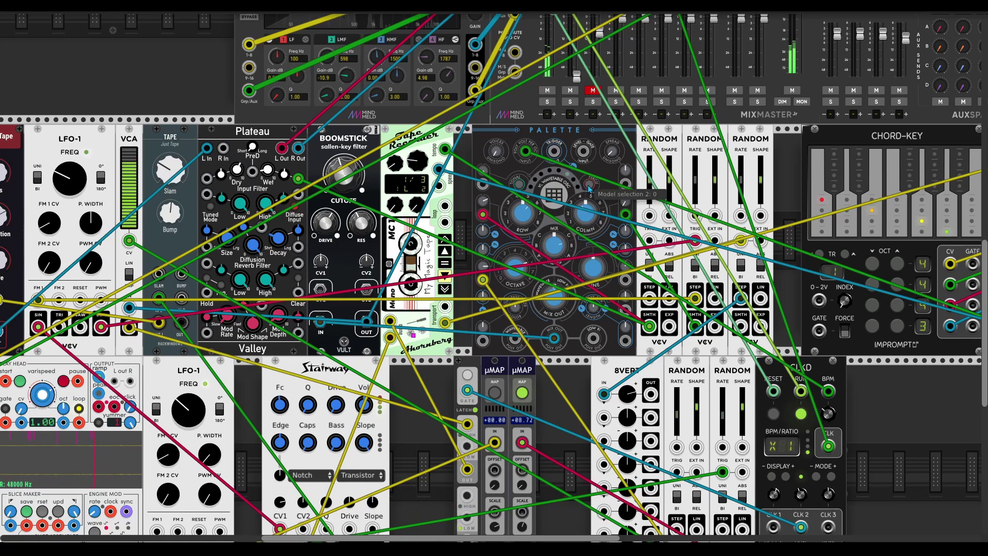
click(550, 173)
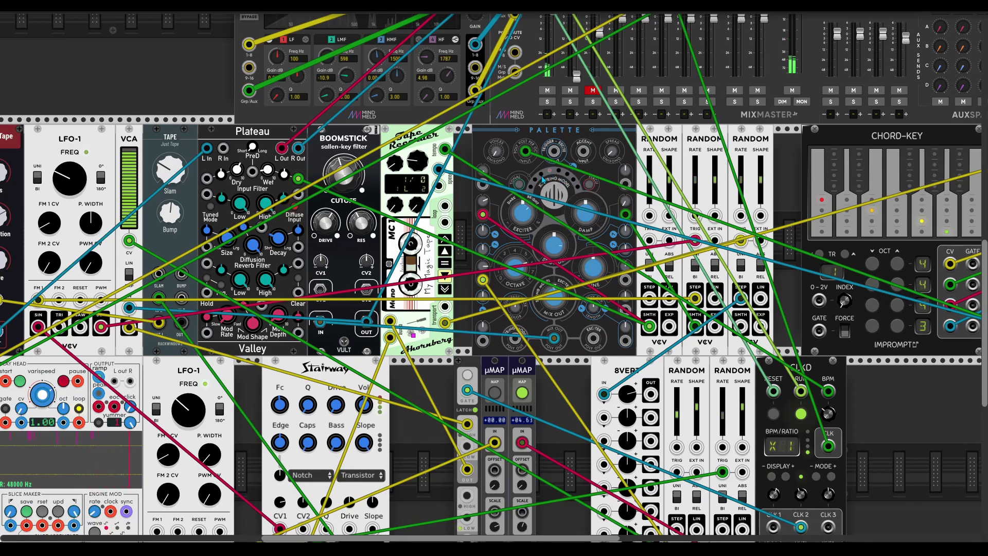
click(544, 180)
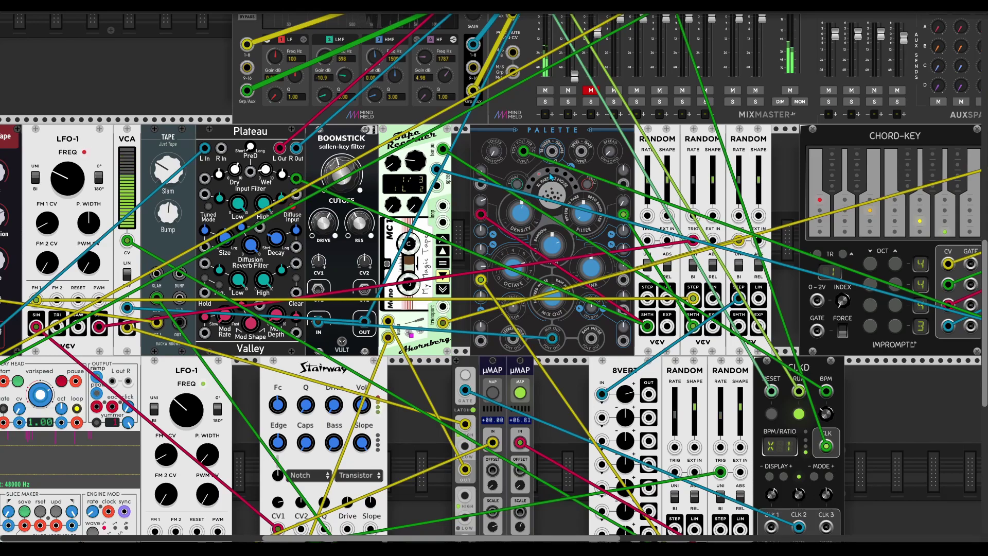
drag(549, 177, 555, 176)
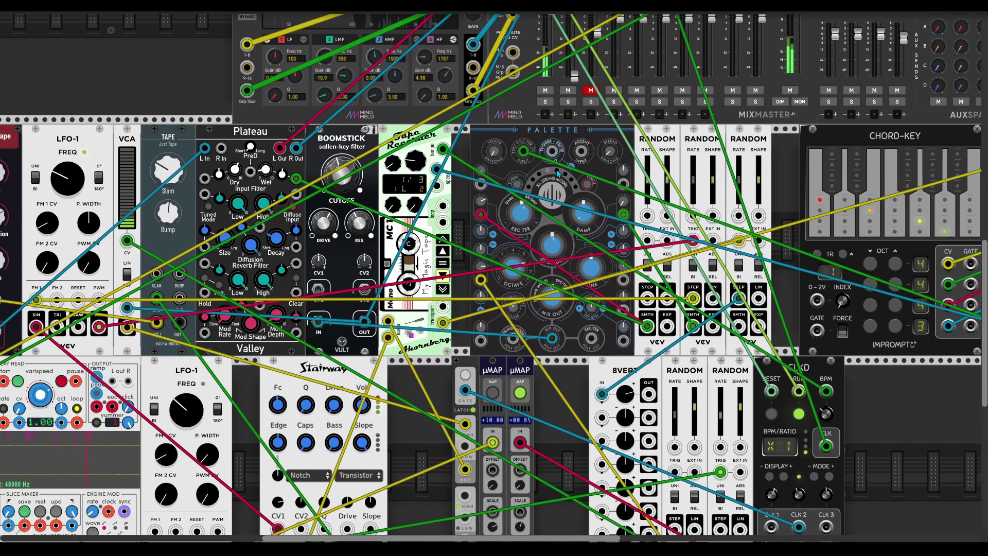
click(557, 171)
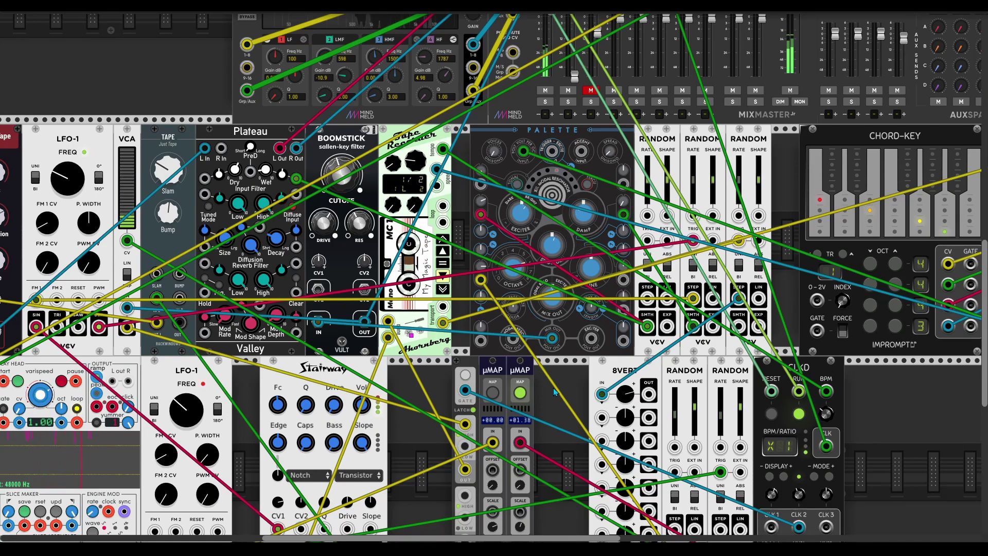
scroll(555, 392, down, 3)
scroll(555, 392, left, 4)
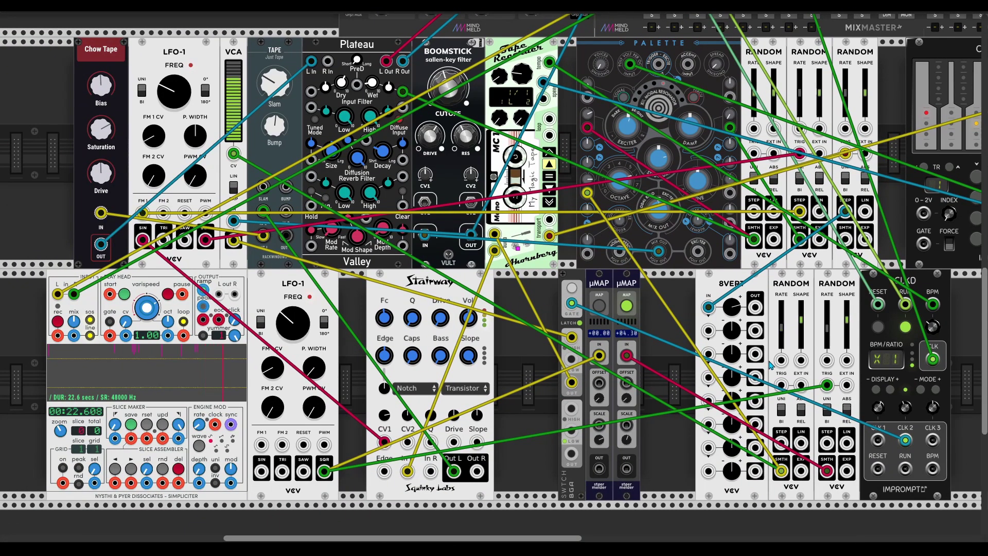
Scroll the rack until the Simpliciter sampler and the empty row above it are visible
scroll(652, 342, up, 2)
scroll(652, 342, right, 1)
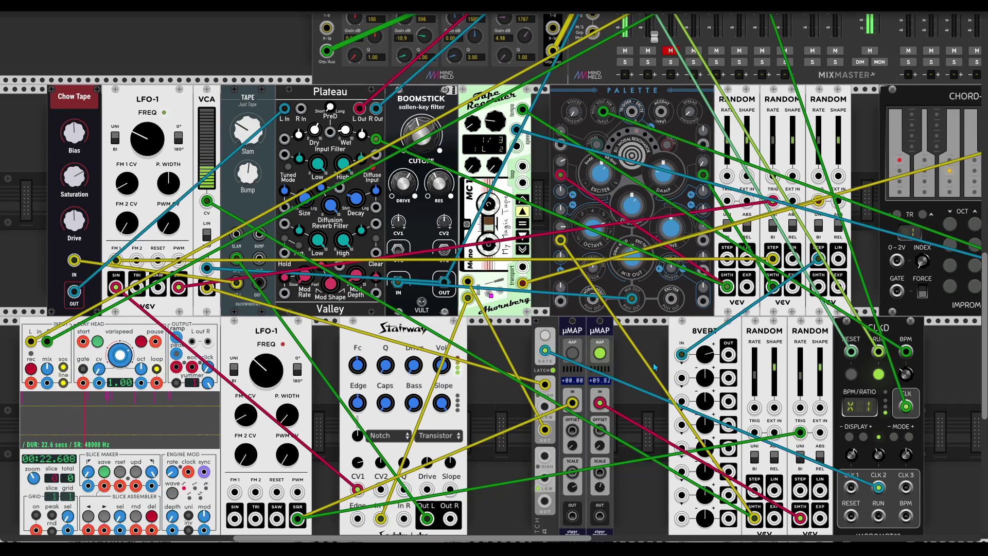
scroll(654, 367, down, 2)
scroll(655, 367, left, 2)
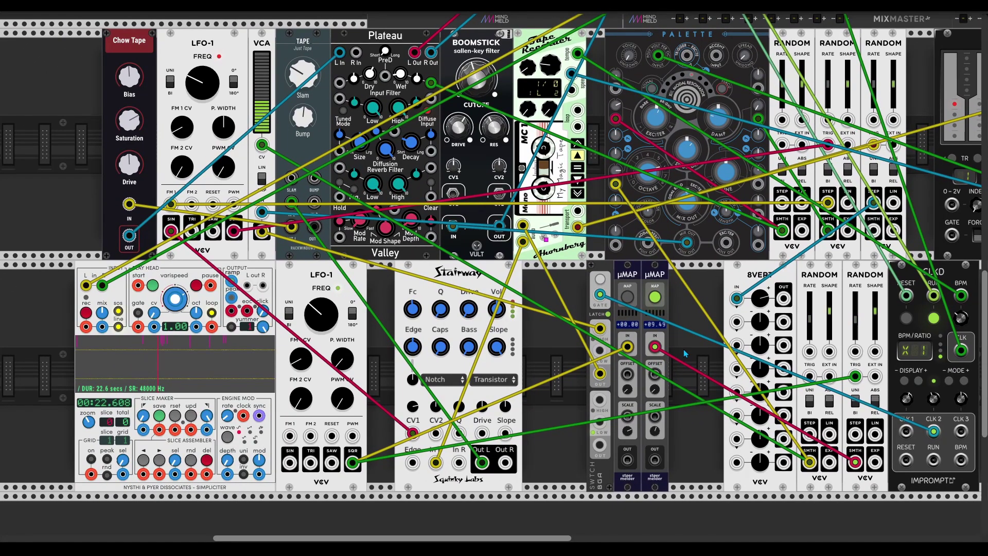
scroll(690, 355, up, 1)
scroll(690, 355, left, 1)
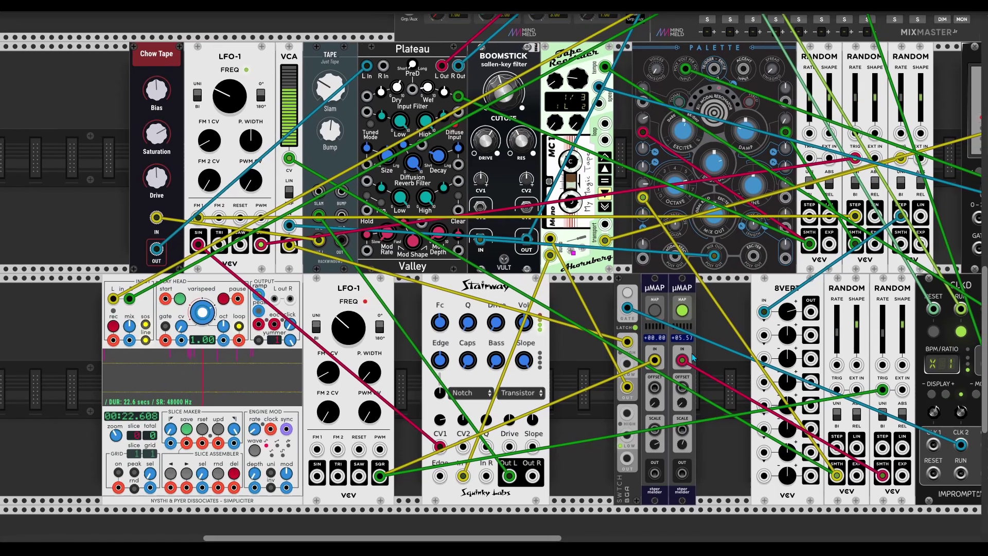
scroll(693, 357, up, 1)
scroll(693, 357, left, 1)
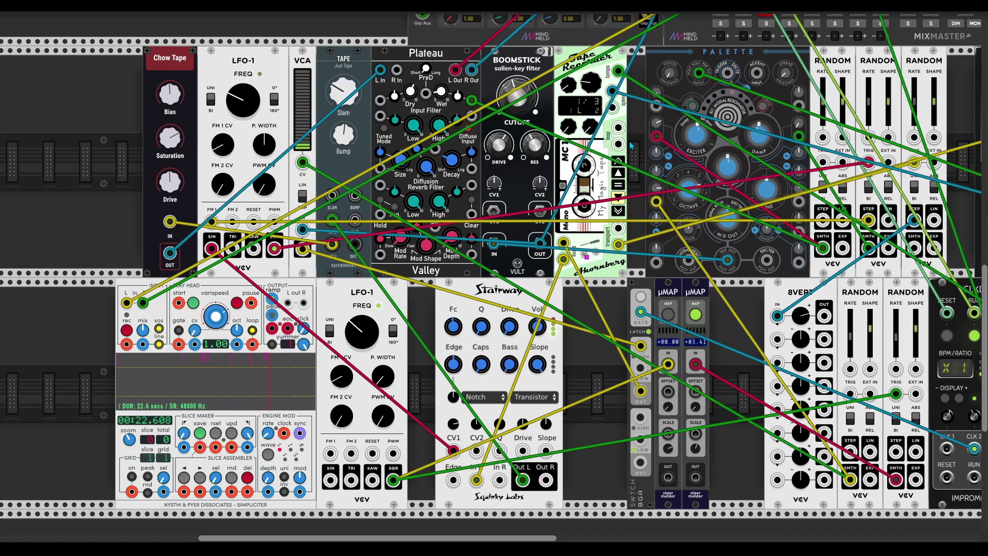
scroll(622, 298, up, 1)
scroll(623, 298, right, 1)
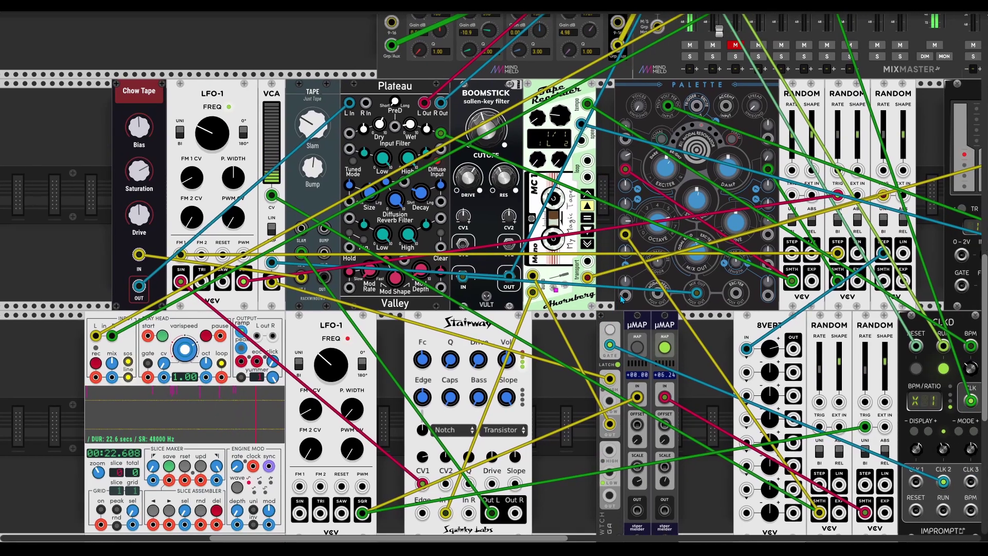
scroll(622, 299, down, 3)
scroll(623, 300, left, 3)
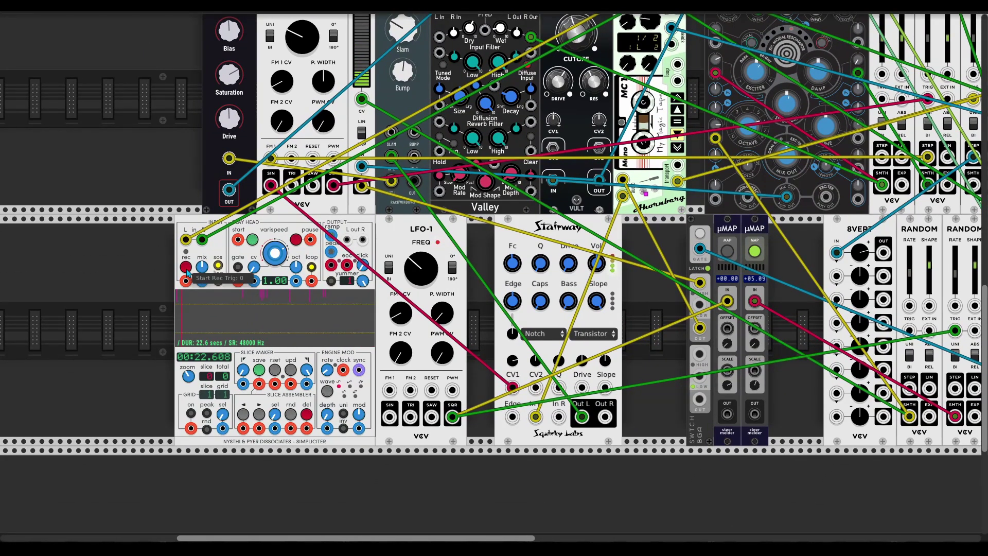
Duplicate the Simpliciter with Ctrl+D into the empty row and move its input cable onto the copy
key(ctrl+d)
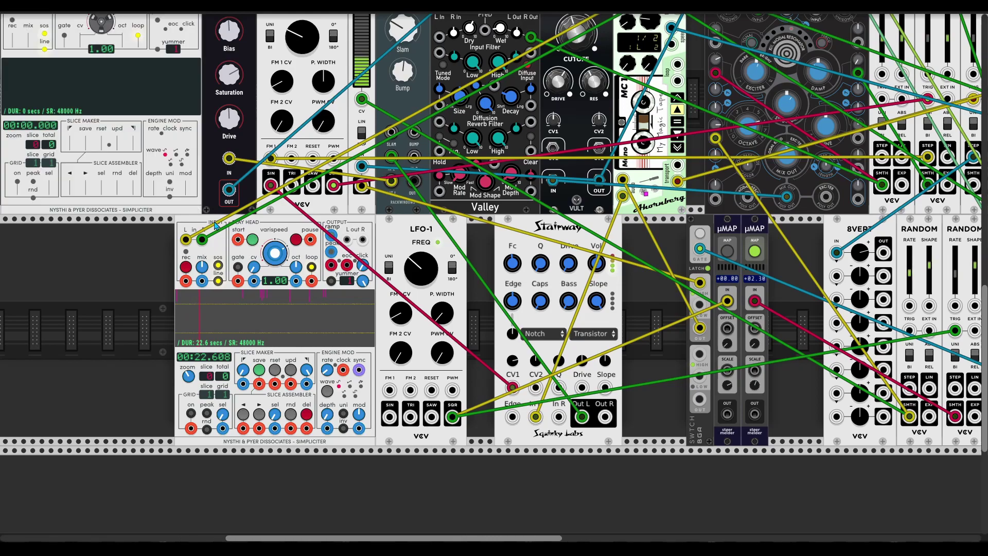
drag(185, 239, 137, 96)
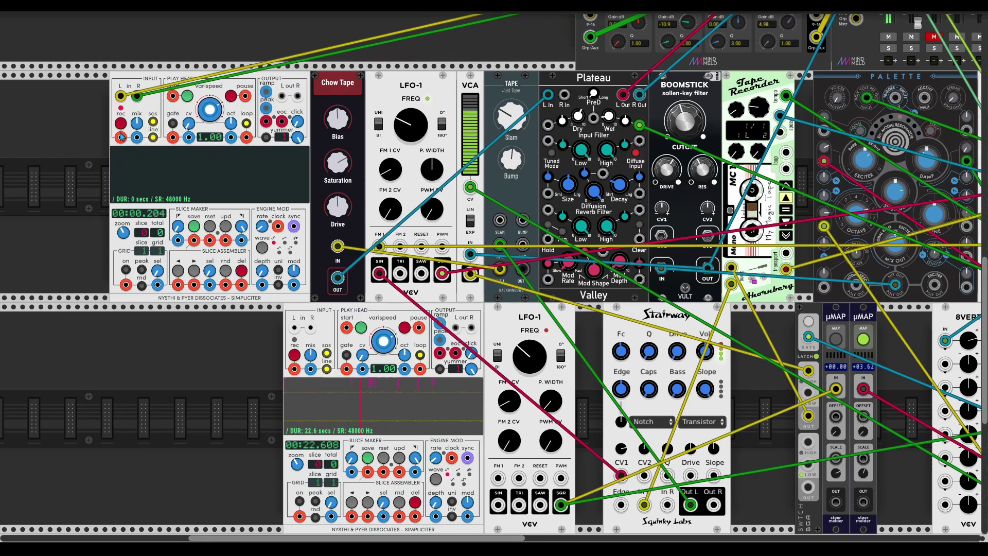
scroll(216, 363, up, 1)
scroll(216, 363, right, 2)
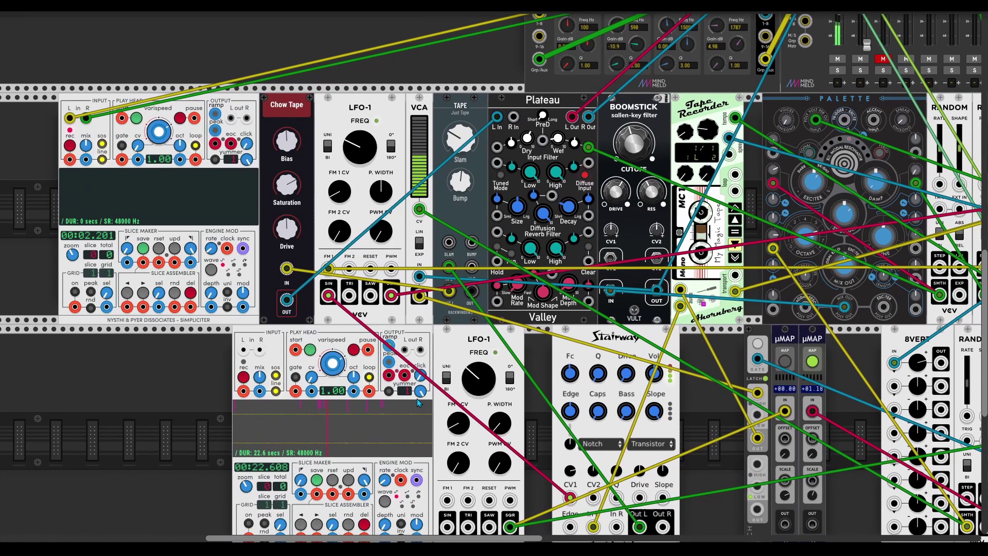
scroll(418, 403, down, 1)
scroll(462, 363, down, 1)
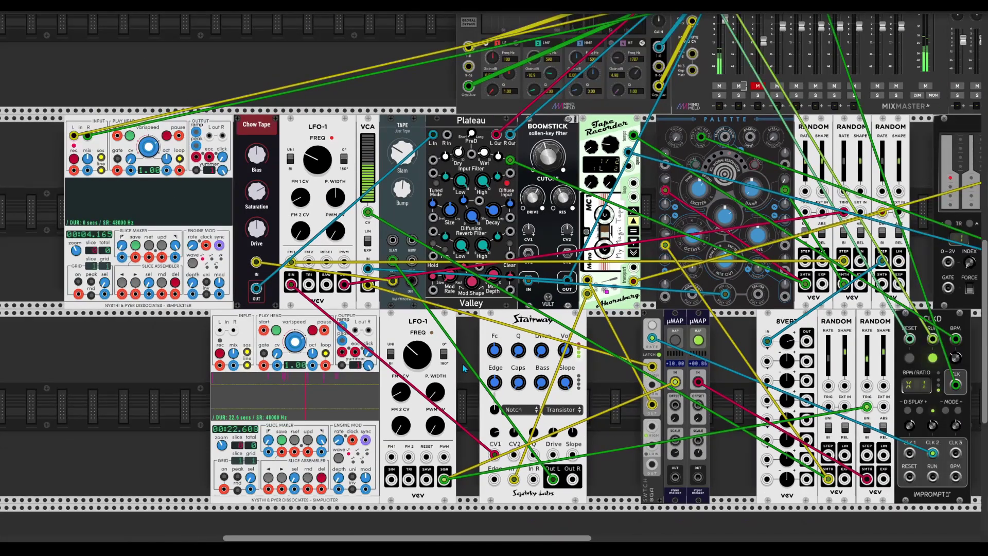
scroll(463, 364, down, 1)
scroll(511, 381, right, 2)
scroll(510, 381, left, 1)
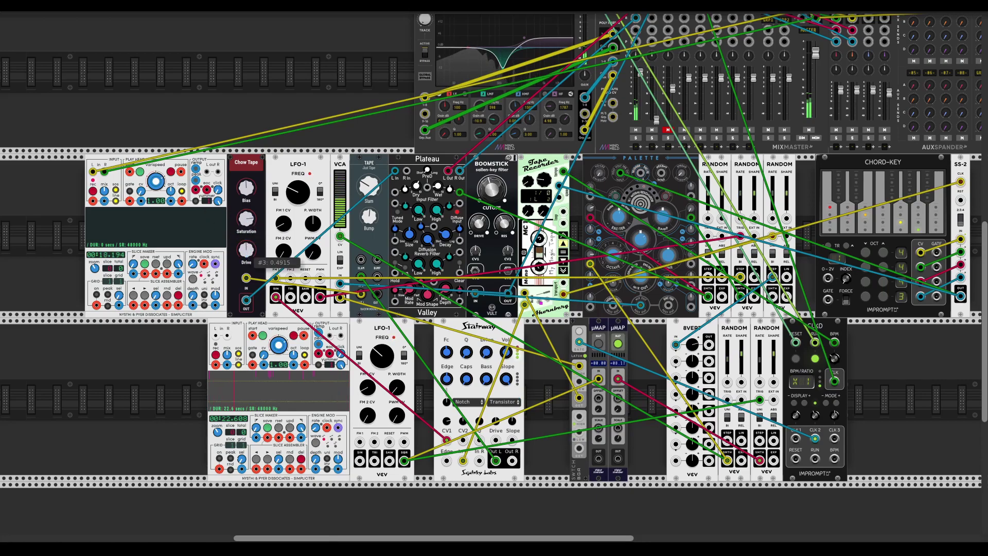
Raise Chow Tape's Drive knob slightly and turn the Tape module's Slam knob to a new setting
drag(246, 250, 246, 242)
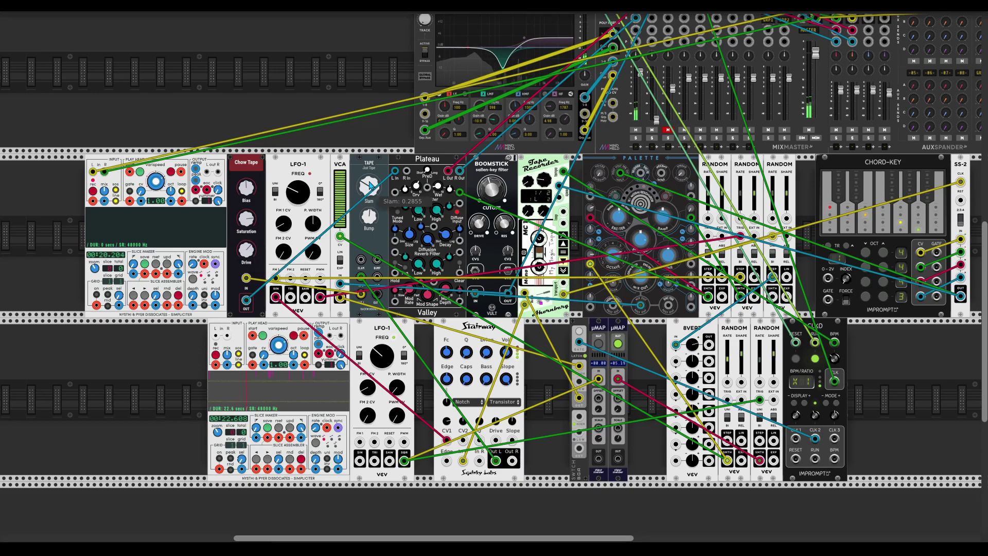
drag(368, 186, 363, 191)
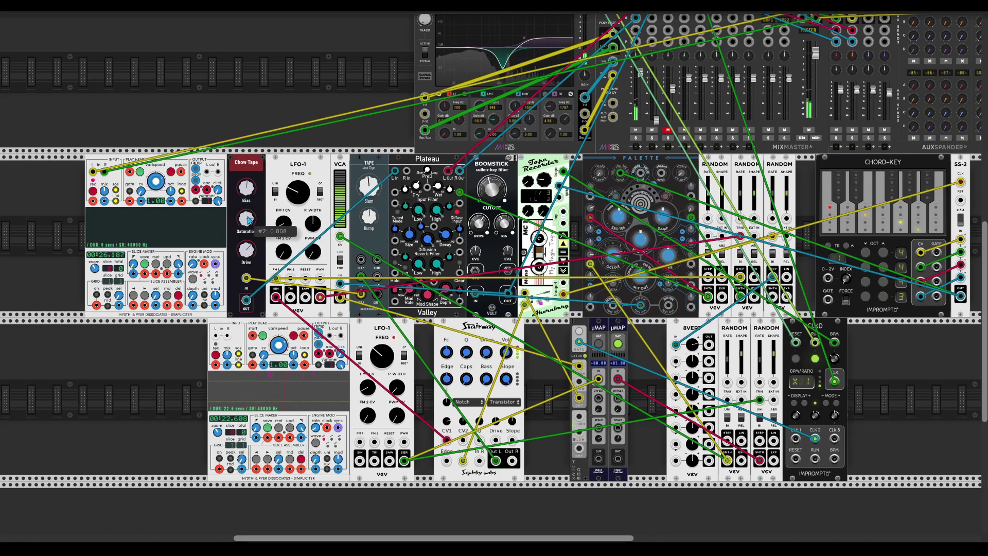
mouse_move(248, 198)
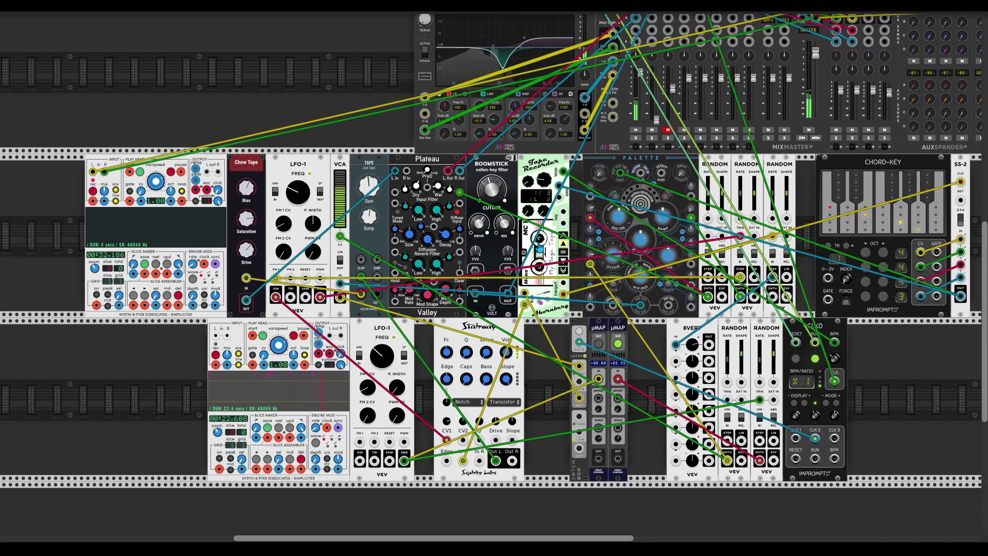
mouse_move(550, 303)
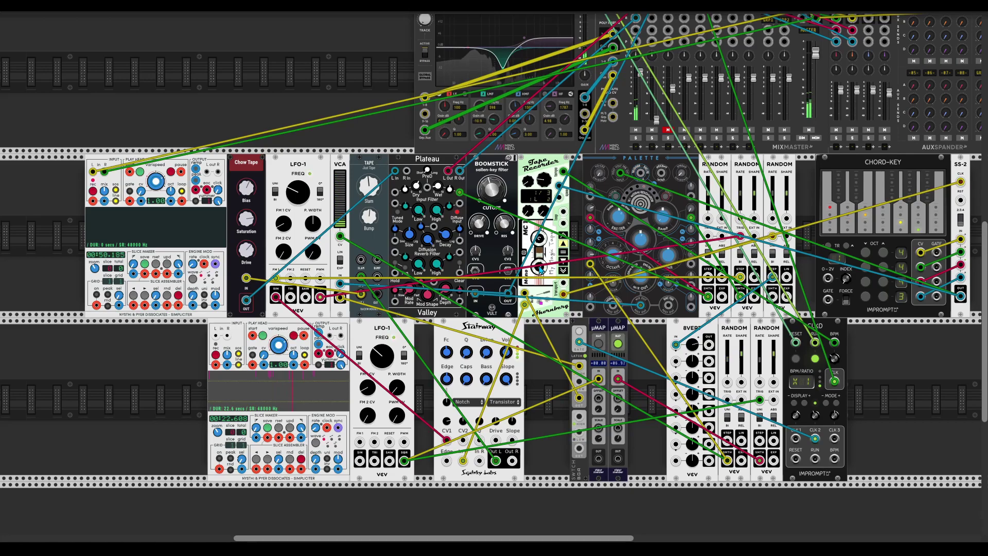
scroll(587, 332, right, 2)
scroll(586, 333, down, 1)
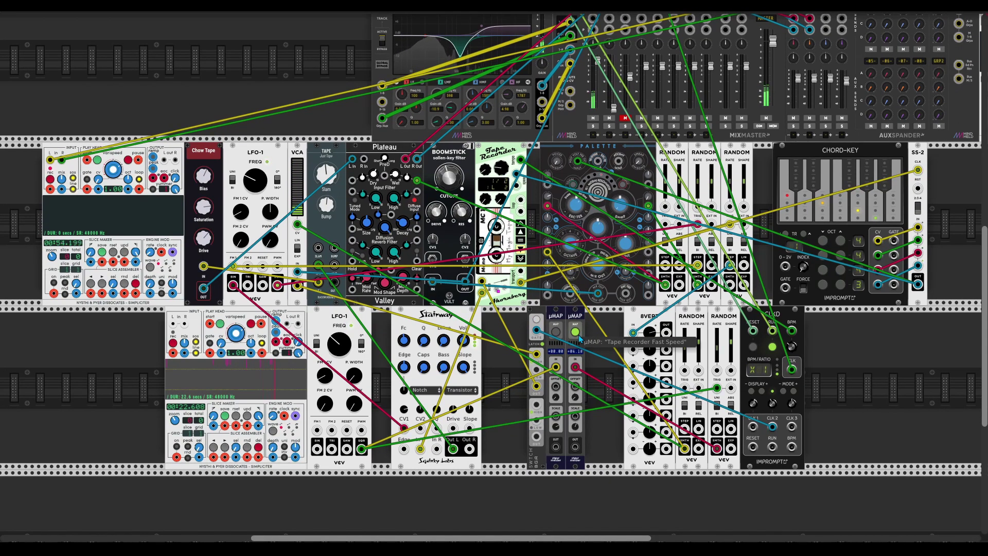
right_click(495, 154)
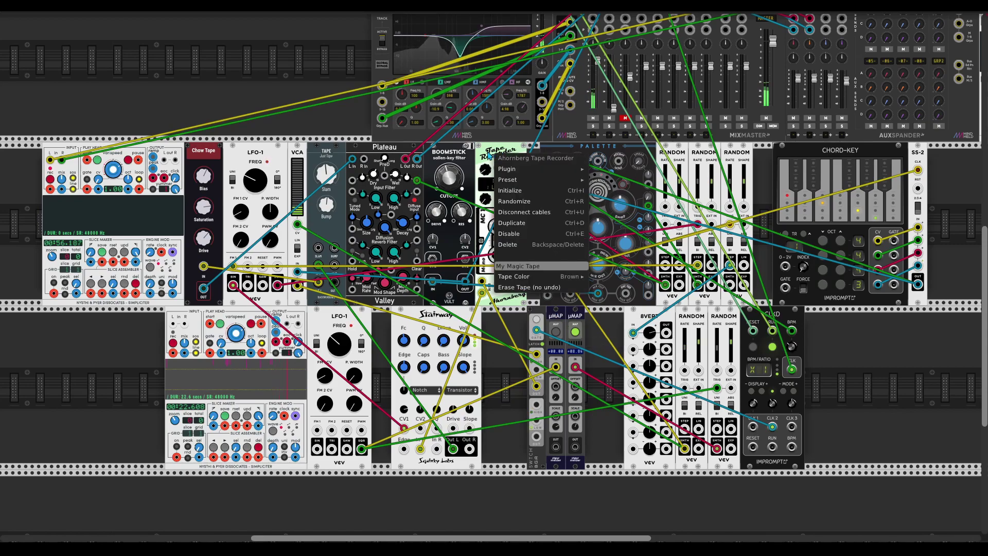
click(679, 238)
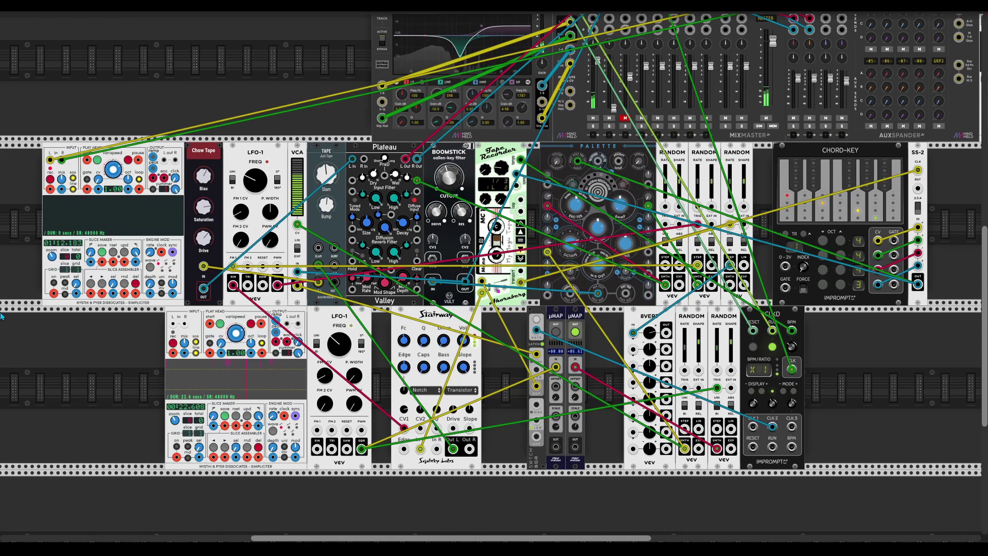
scroll(116, 344, left, 1)
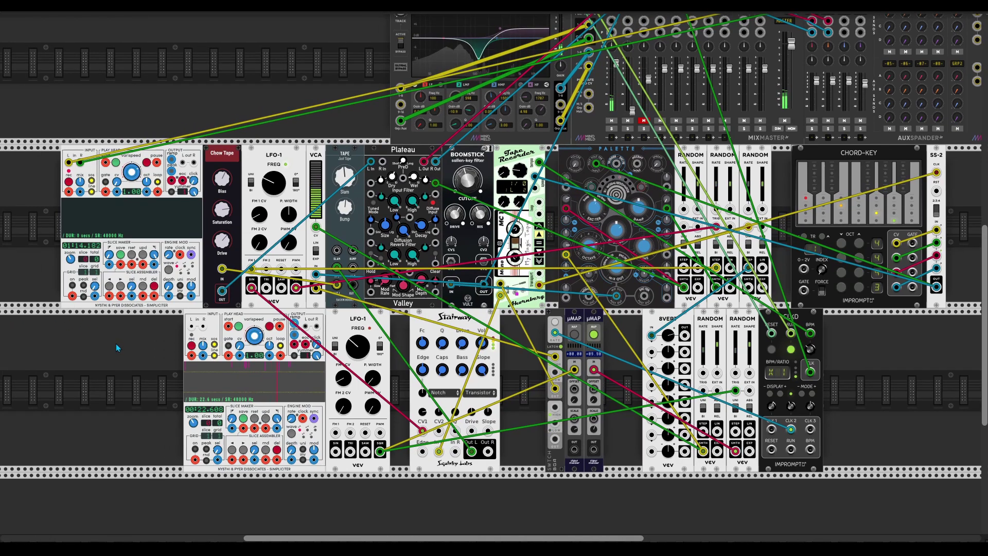